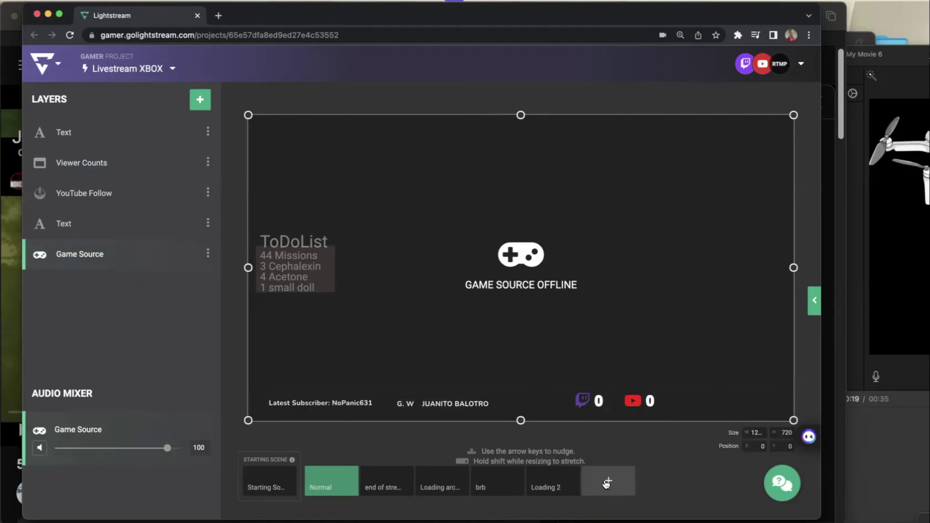
Step: Add a new scene to the project and name it "Normal test"
click(607, 482)
click(630, 487)
text(Normal)
key(Return)
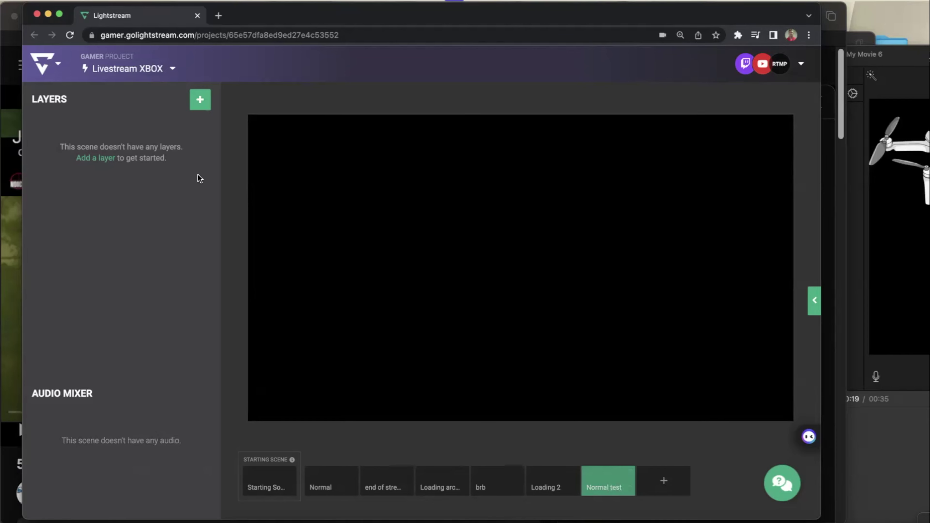
Step: Add a Game Source layer to the empty Normal test scene
click(200, 104)
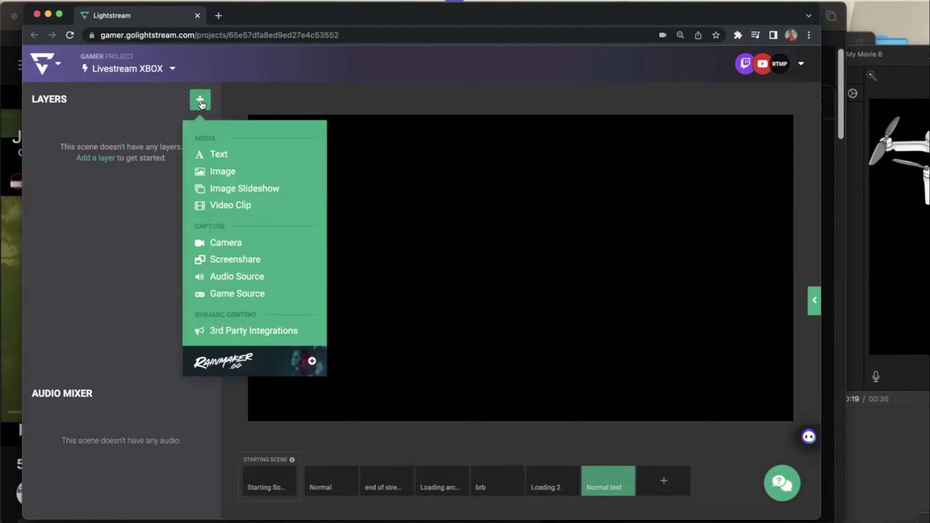
click(237, 295)
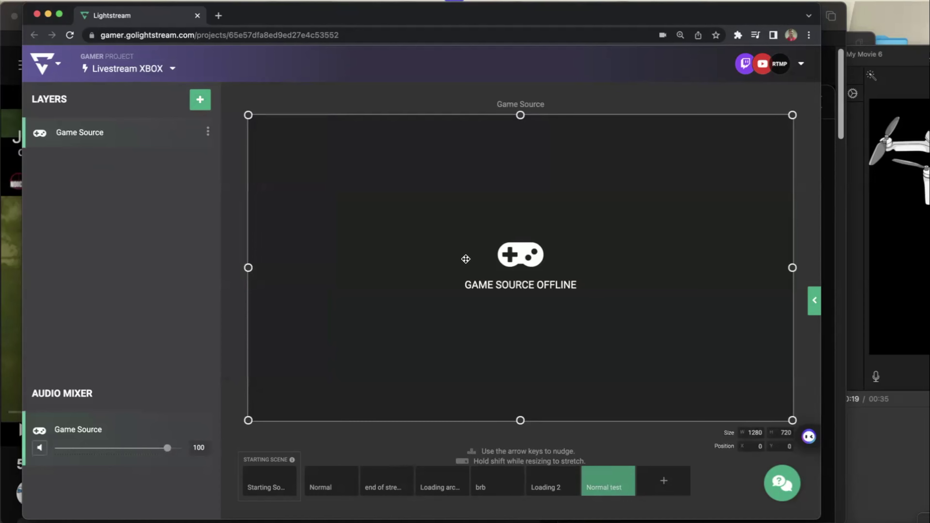
mouse_move(97, 125)
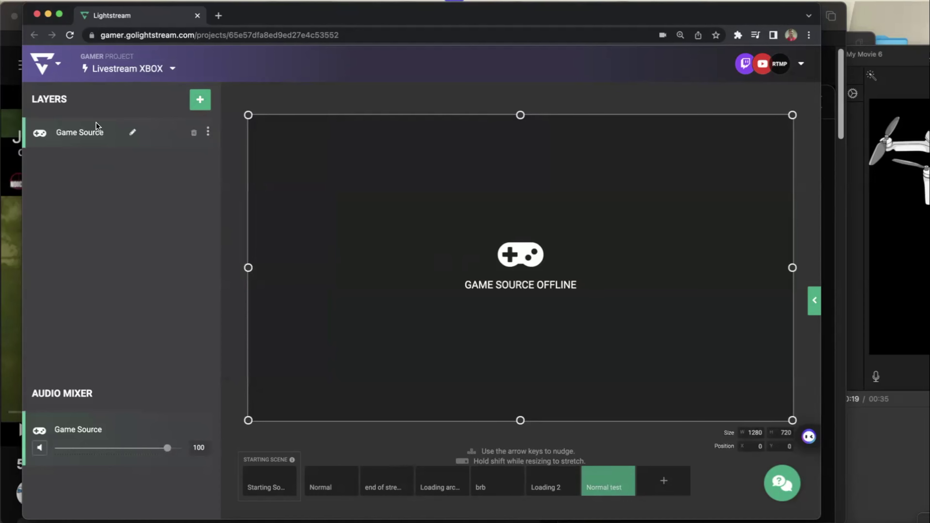
Step: Add a text layer reading "ToDo" and fit it in a box about 151 × 65 at about X 37, Y 268
click(195, 100)
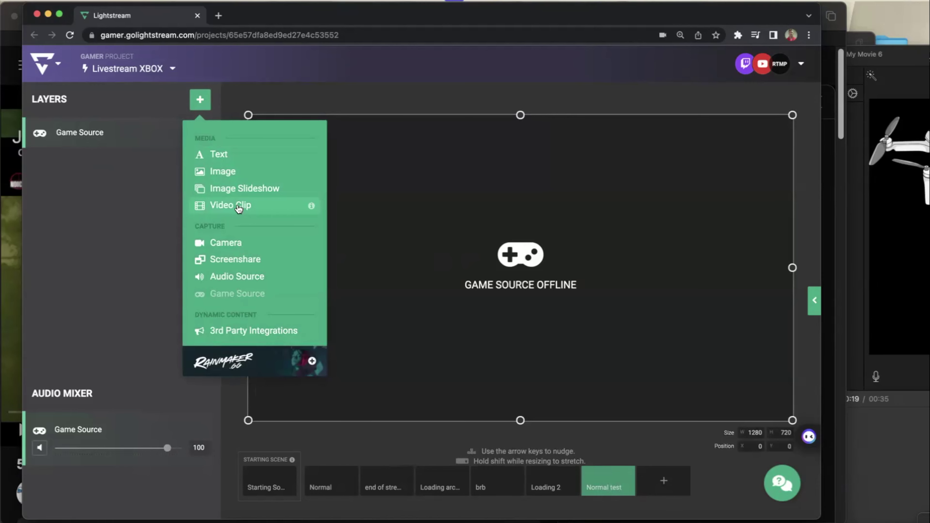
click(224, 150)
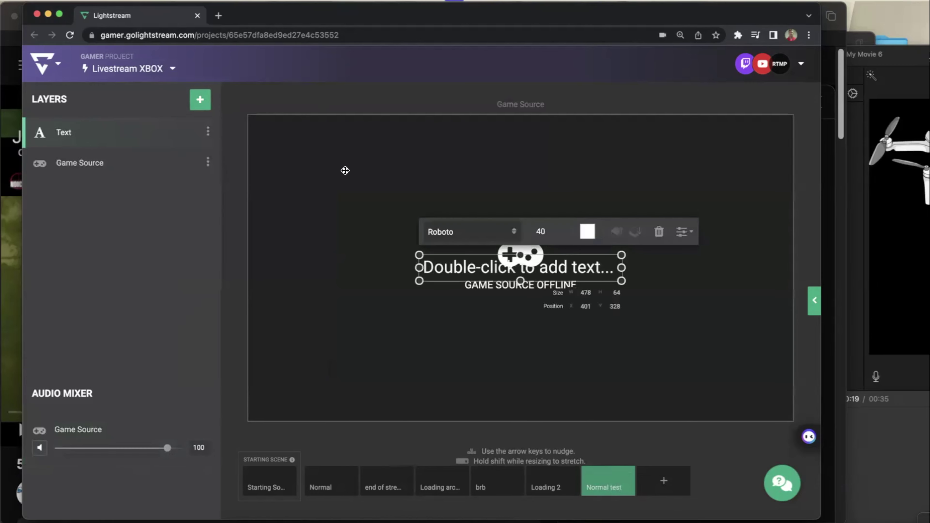
drag(468, 253, 468, 238)
double_click(471, 251)
double_click(471, 251)
text(ToDo)
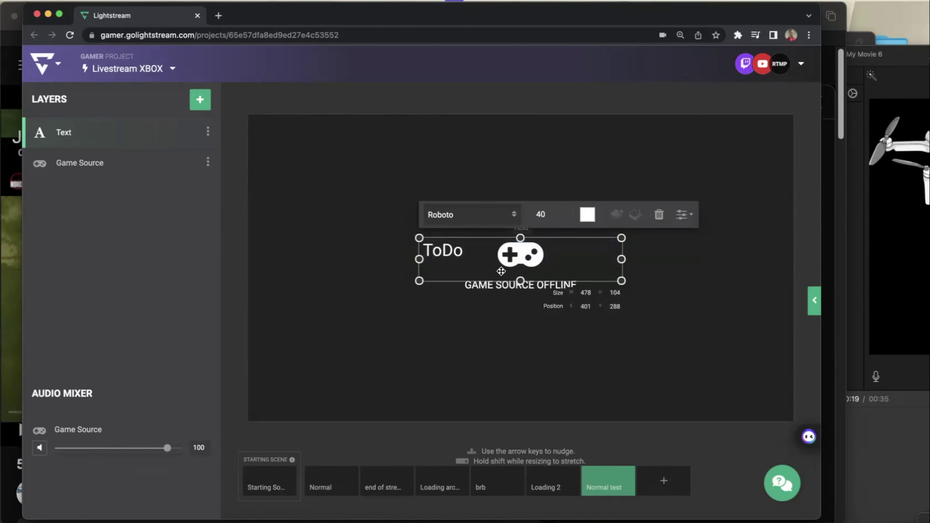
drag(621, 281, 313, 245)
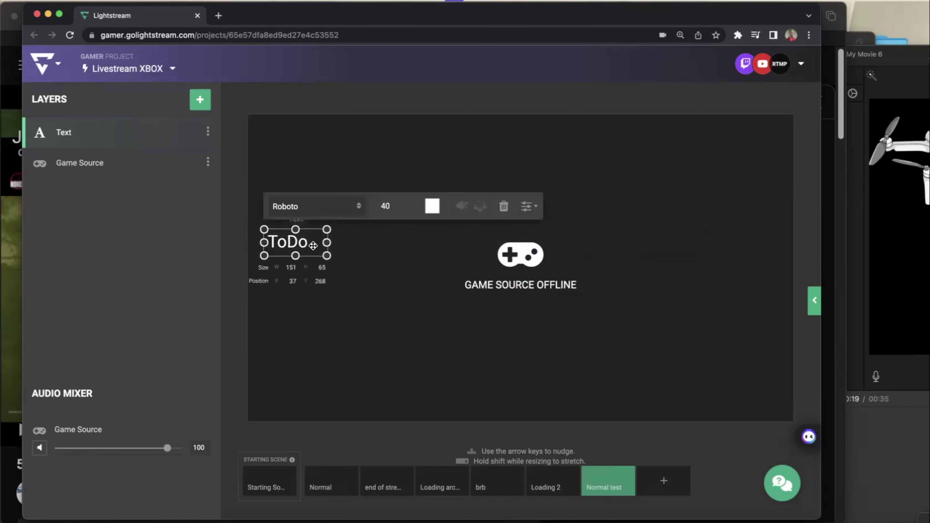
Step: Try to recolour the ToDo text to RGB 240, 96, 96
click(433, 207)
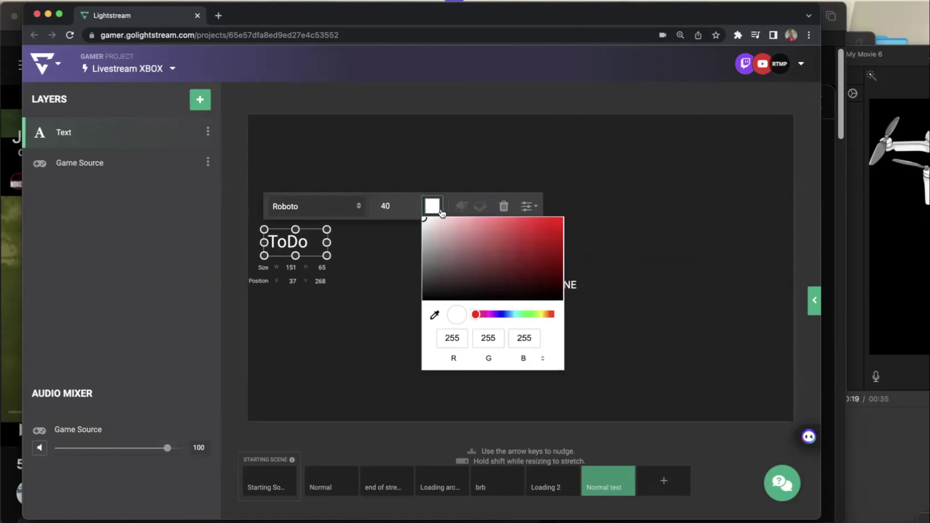
click(507, 223)
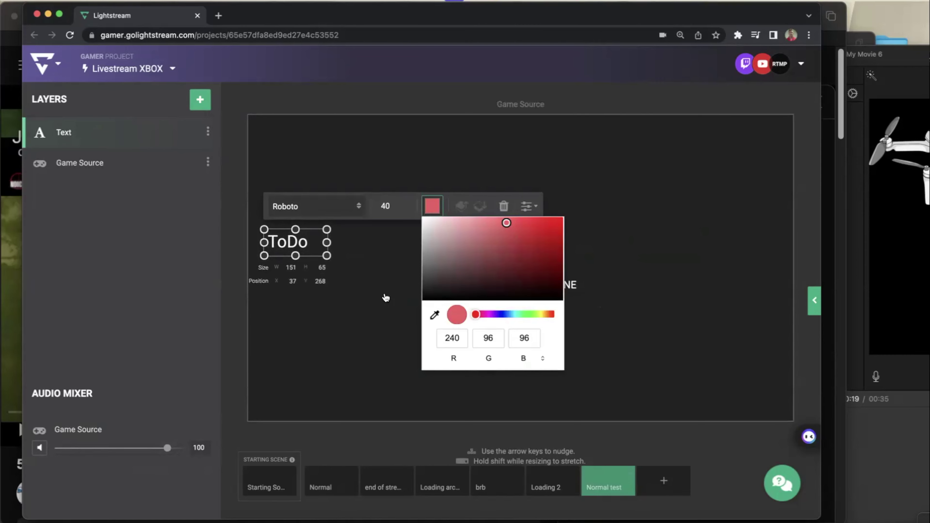
click(379, 272)
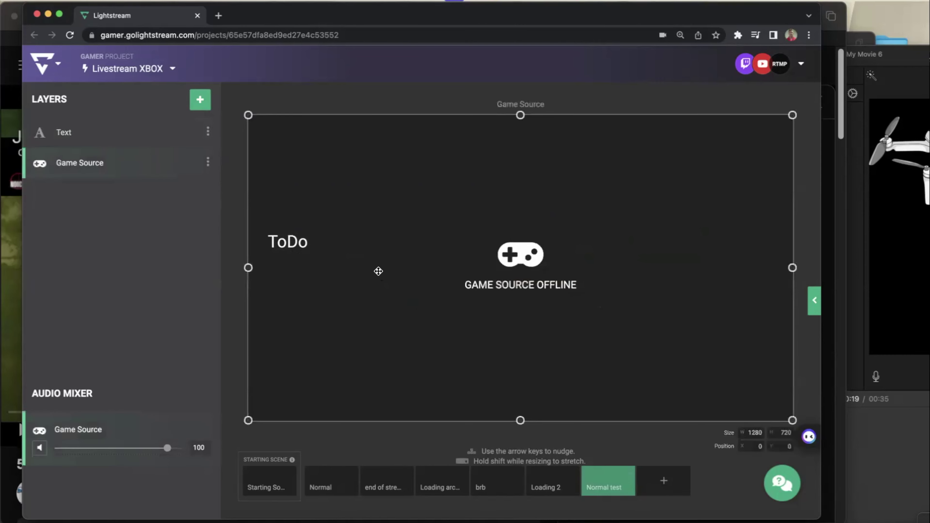
Step: Set the ToDo text's colour to a muted pink, RGB 192, 114, 114
click(289, 241)
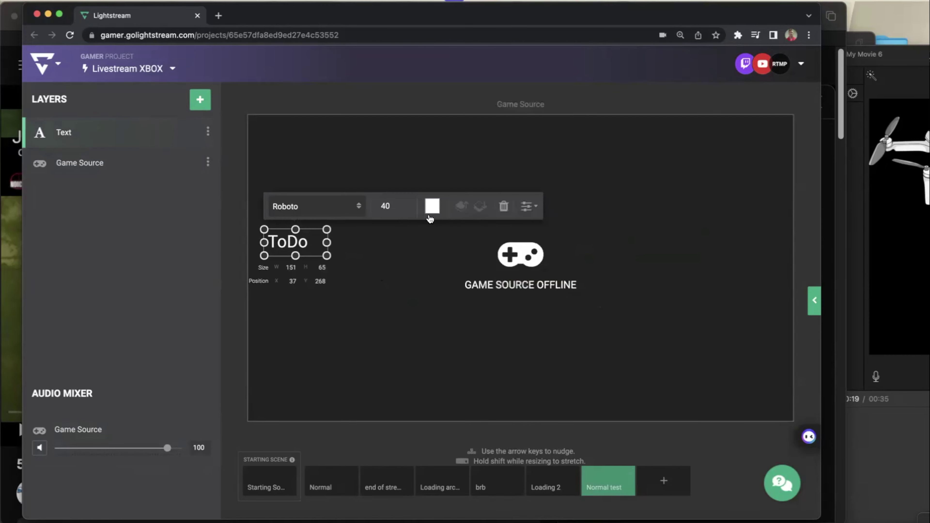
click(432, 205)
click(478, 239)
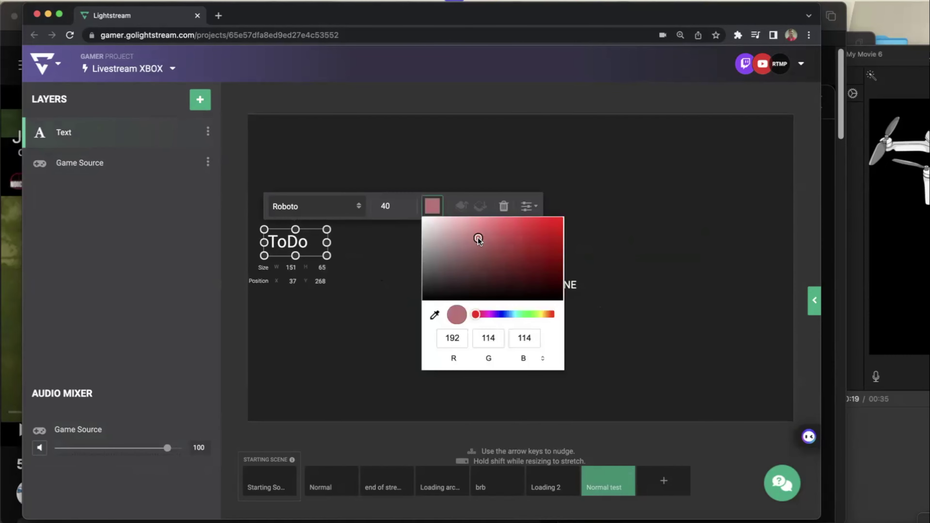
key(Return)
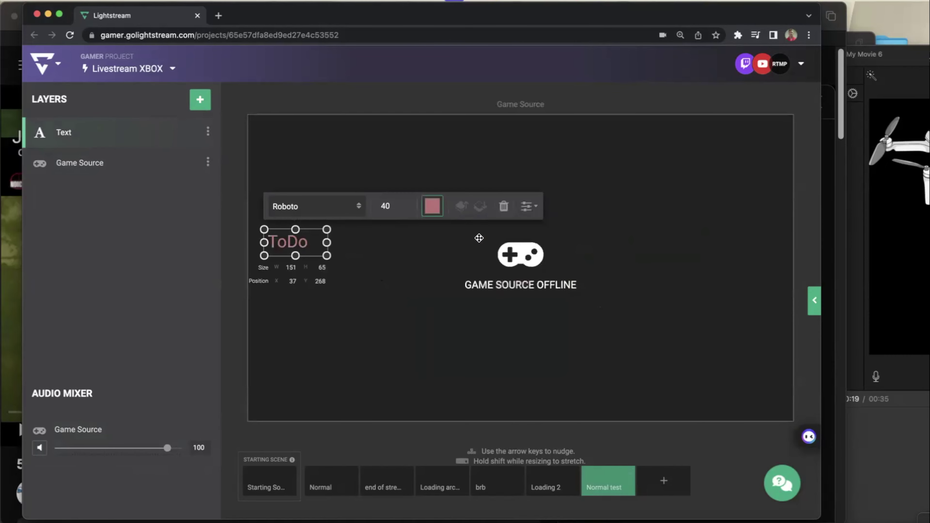
click(404, 278)
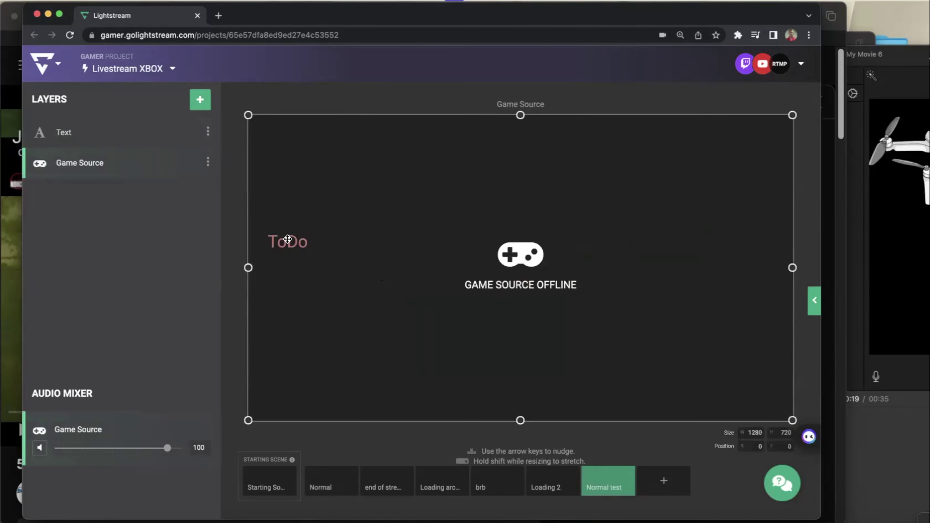
Step: Set the ToDo text's font size to 20
click(65, 136)
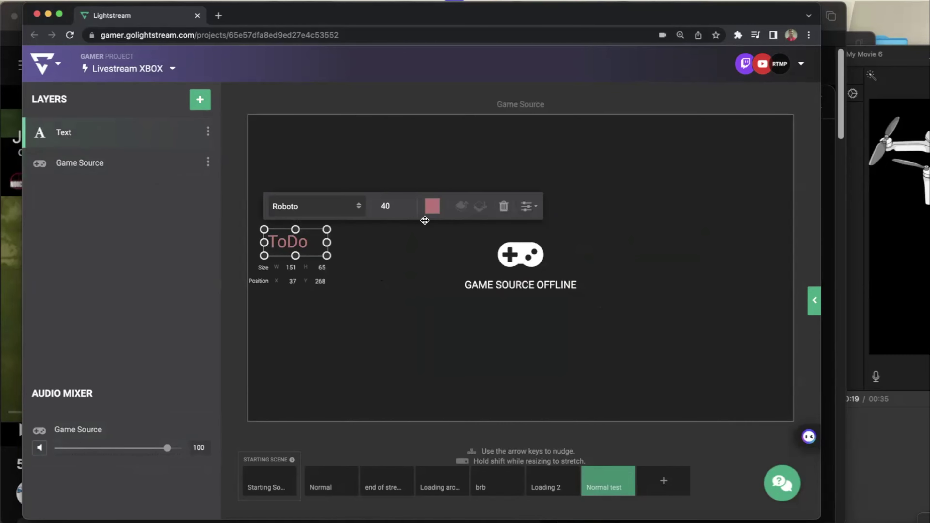
double_click(385, 206)
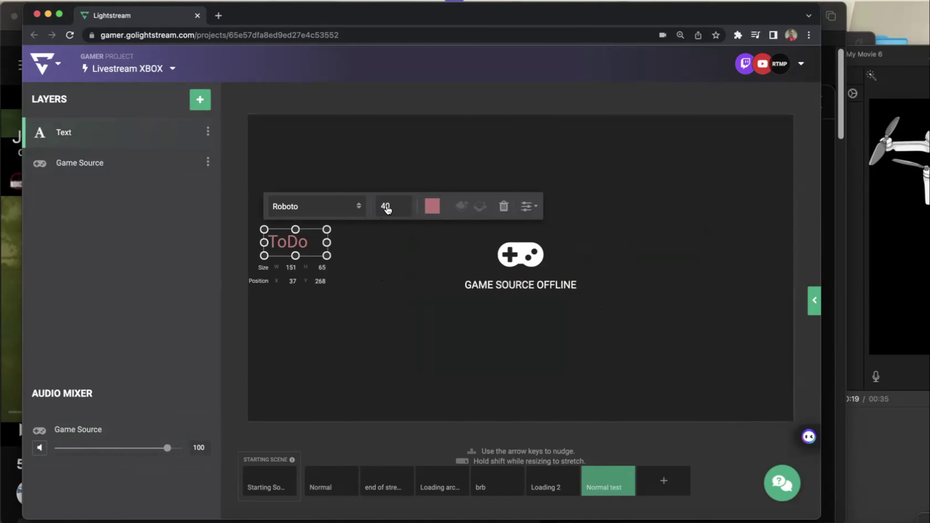
text(20)
click(390, 241)
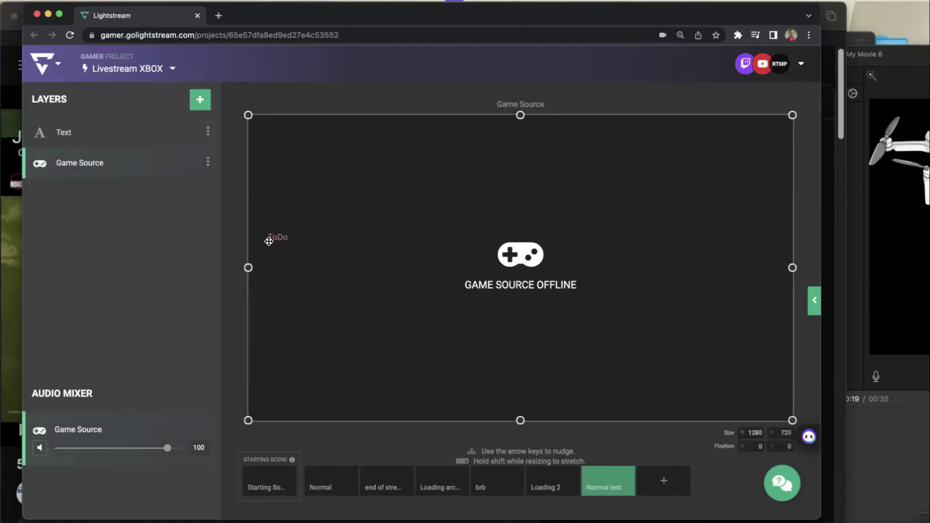
Step: Change the ToDo text's font to Droid Sans
click(119, 132)
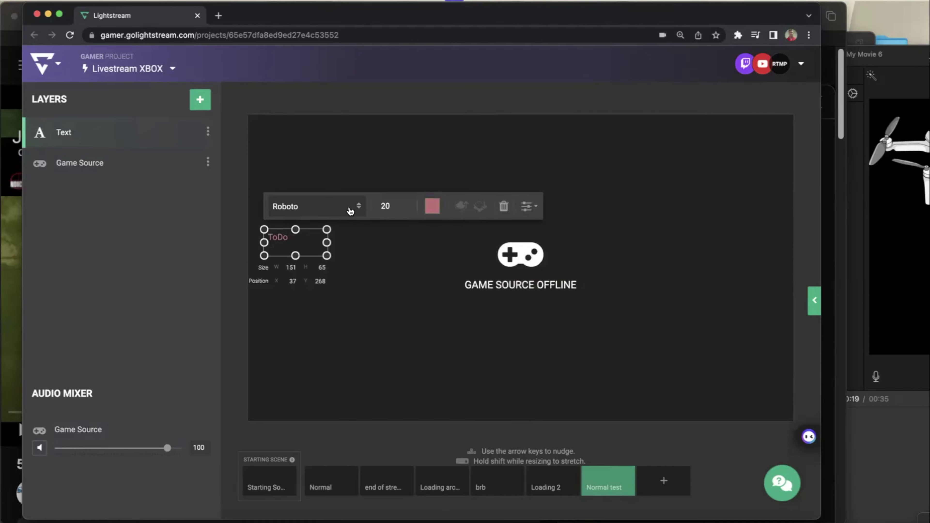
click(327, 211)
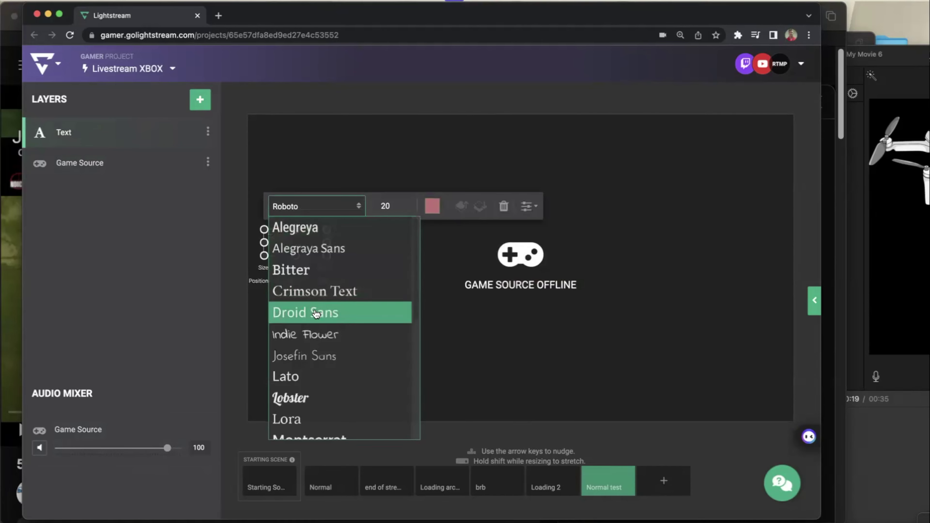
click(307, 312)
click(399, 278)
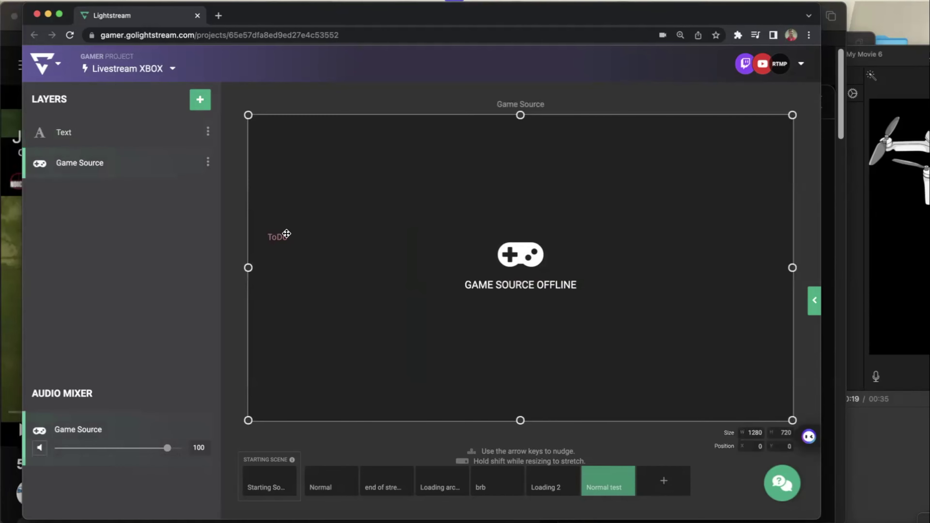
Step: Give the ToDo text a grey background, RGB 155, 146, 146, and make that background mostly transparent
click(109, 133)
click(527, 207)
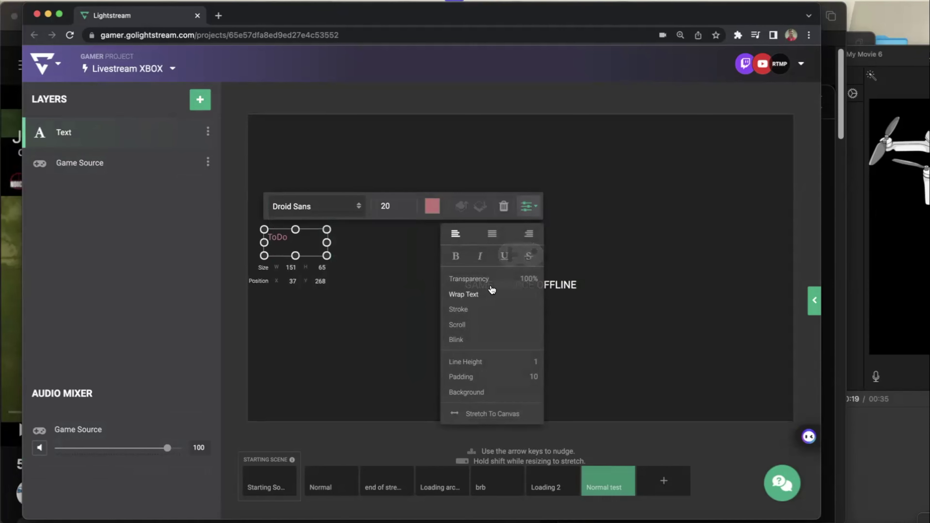
click(472, 393)
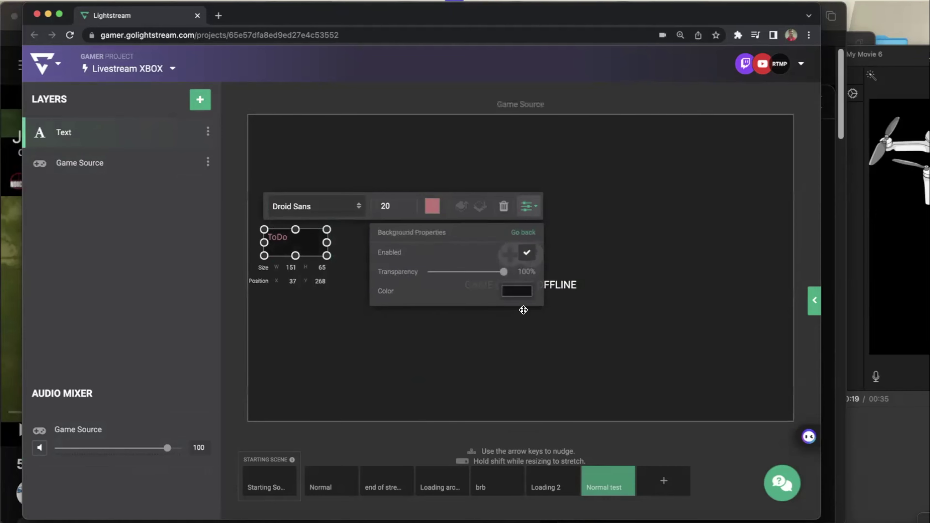
click(517, 291)
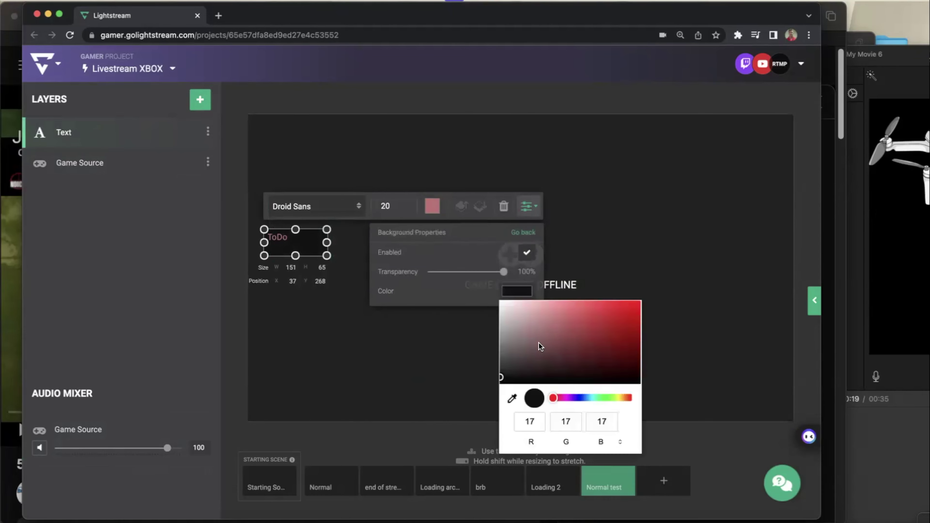
click(508, 333)
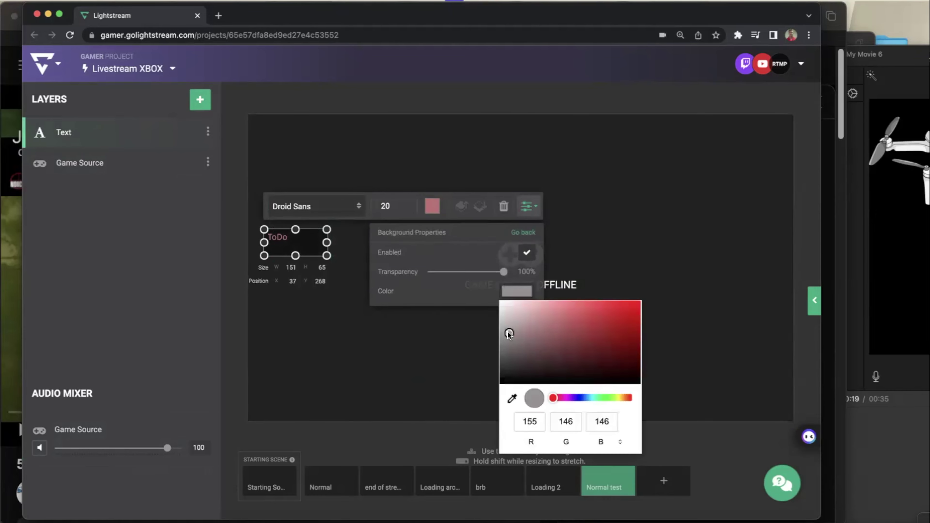
drag(503, 271, 451, 277)
click(404, 378)
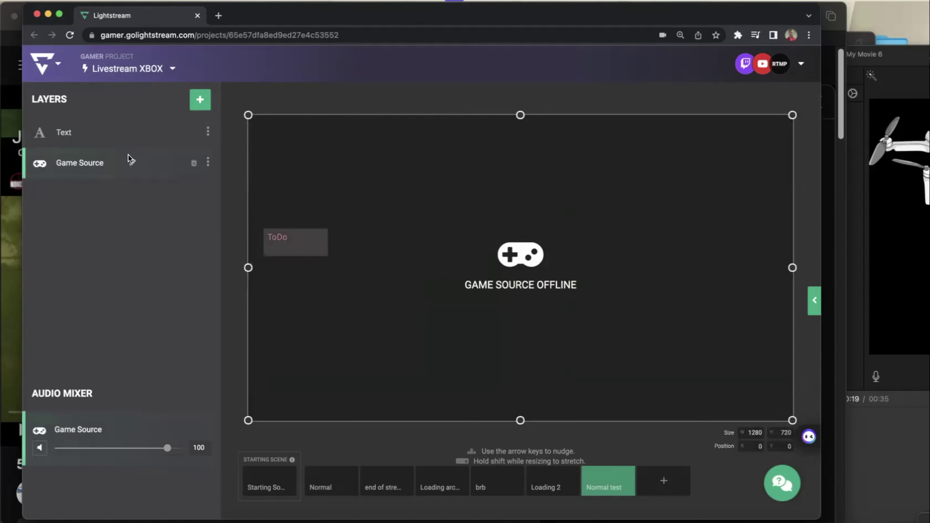
Step: Shrink the ToDo text box to about 77 × 44 so it fits closely around the word
click(98, 132)
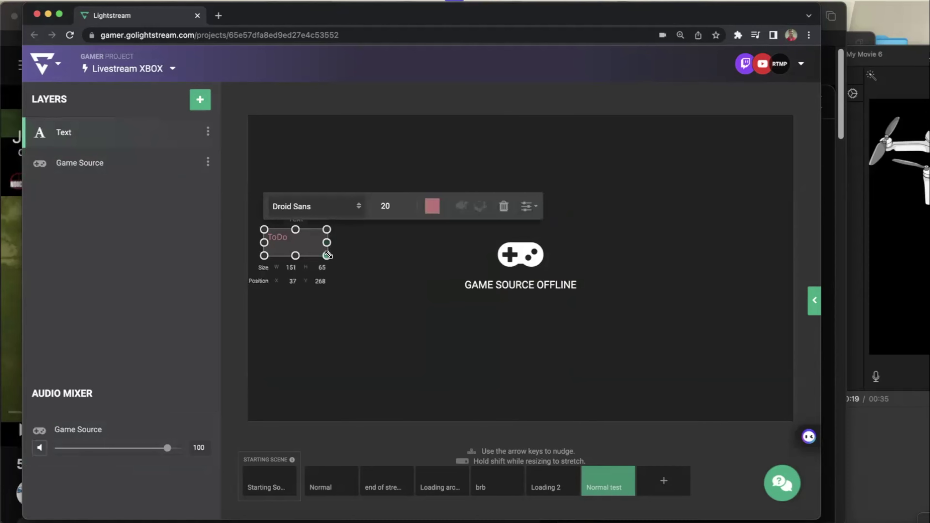
drag(326, 255, 294, 246)
click(341, 295)
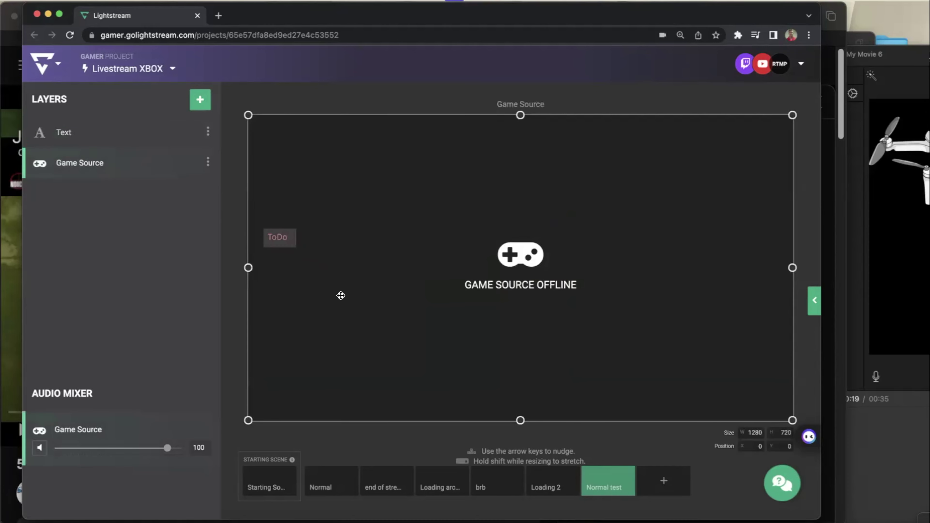
Step: Underline the ToDo text
click(74, 133)
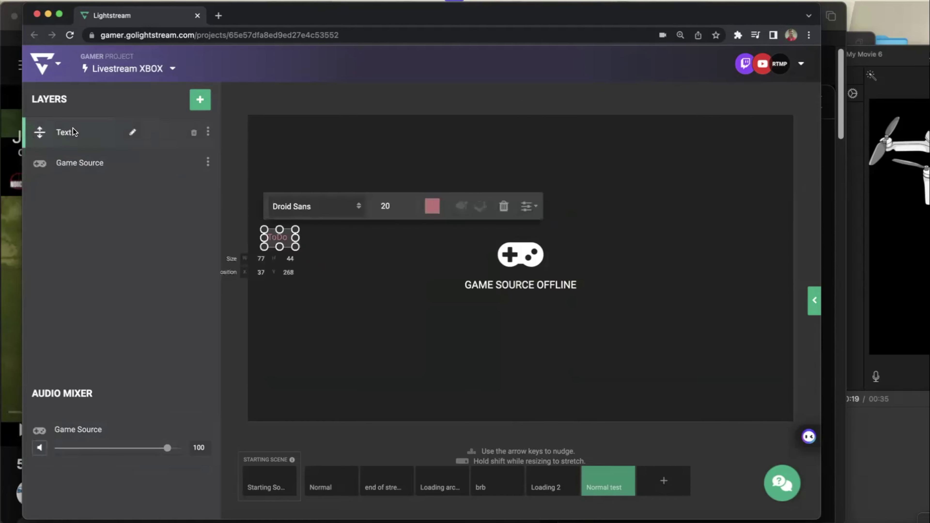
click(528, 207)
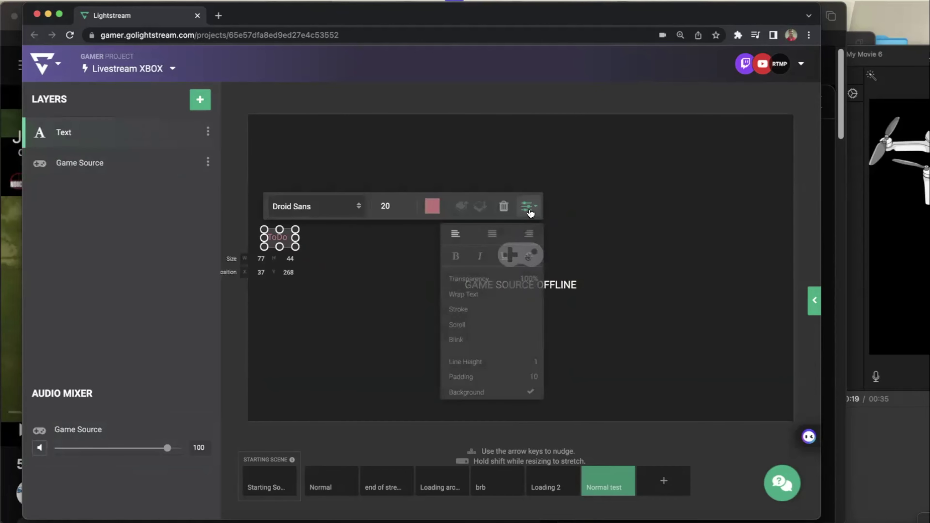
click(504, 256)
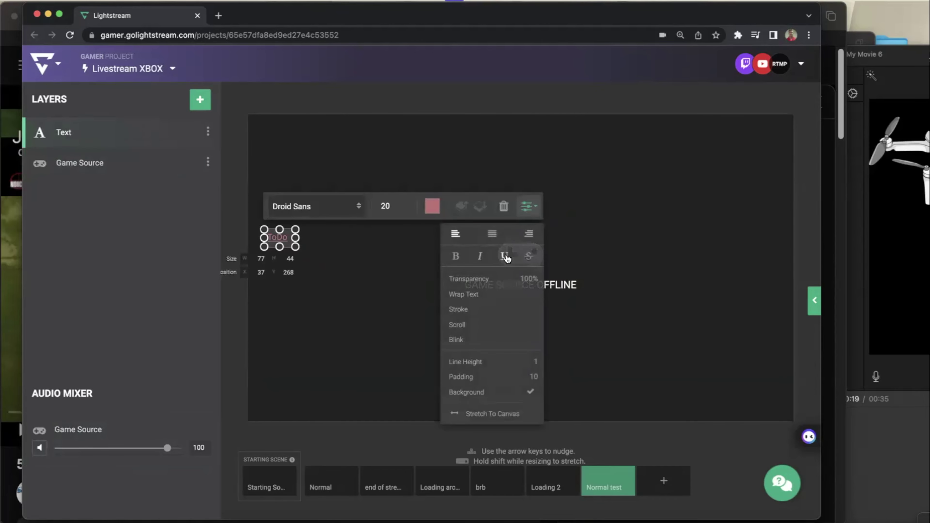
click(362, 271)
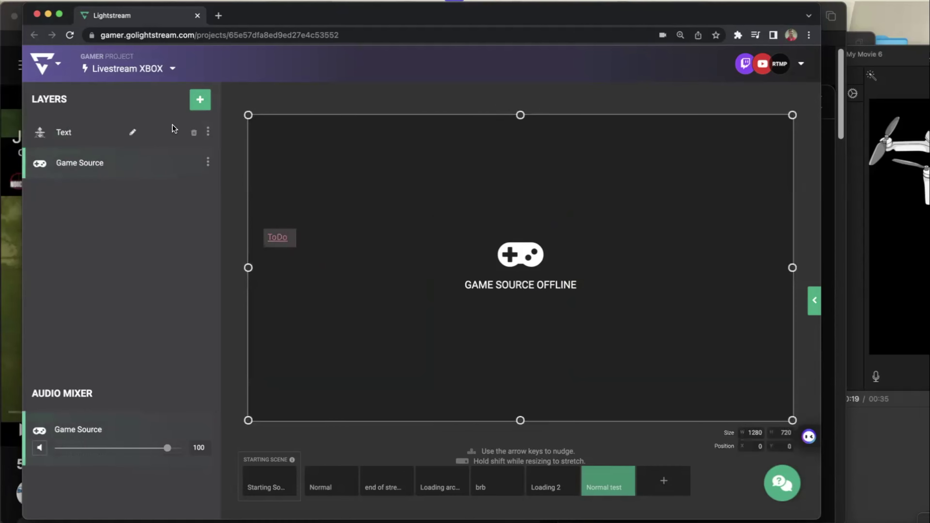
Step: Add a second text layer reading "2 cephelexin" and "2 medical supplies" on separate lines, and resize its box to about 340 × 212
click(199, 100)
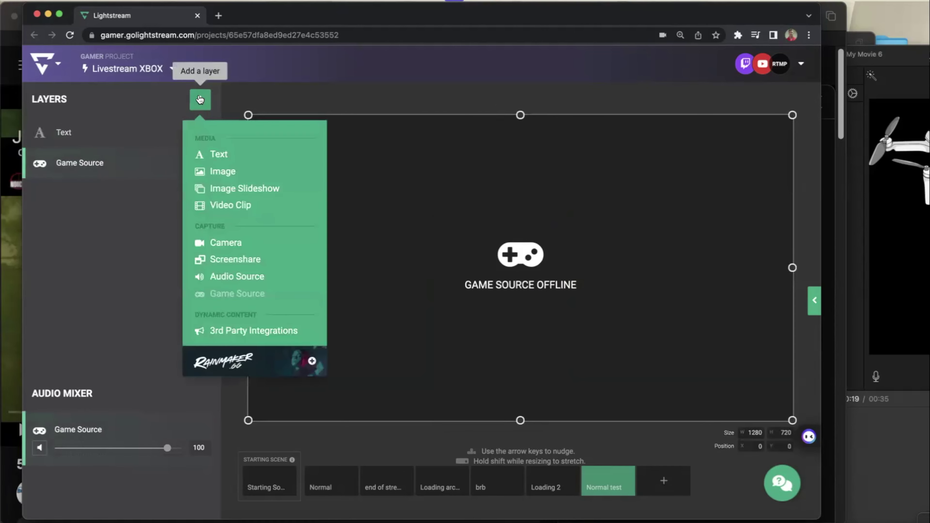
click(219, 155)
double_click(453, 268)
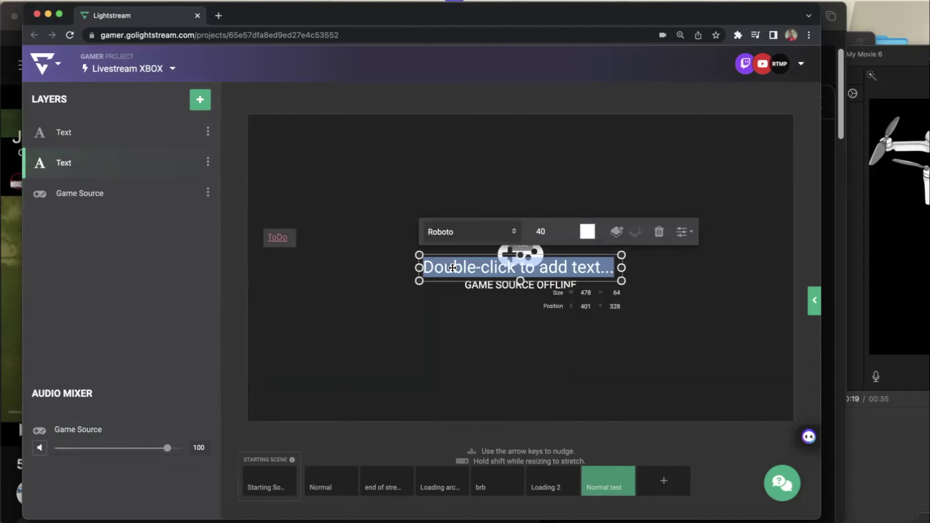
text(2 ceph)
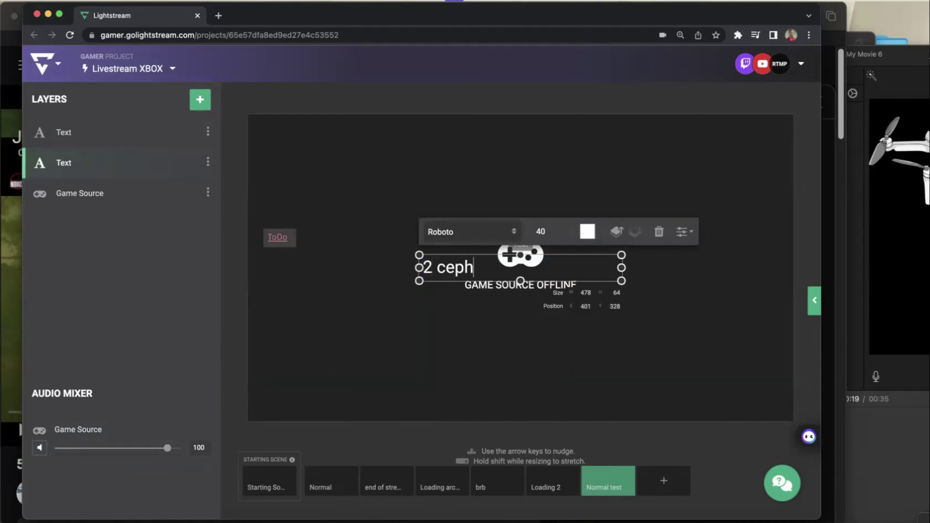
text(elexin)
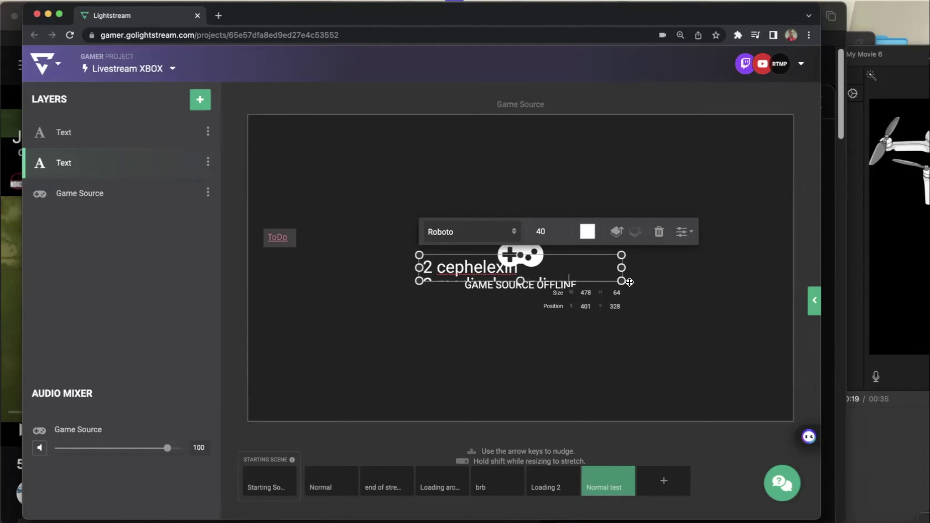
drag(621, 281, 562, 343)
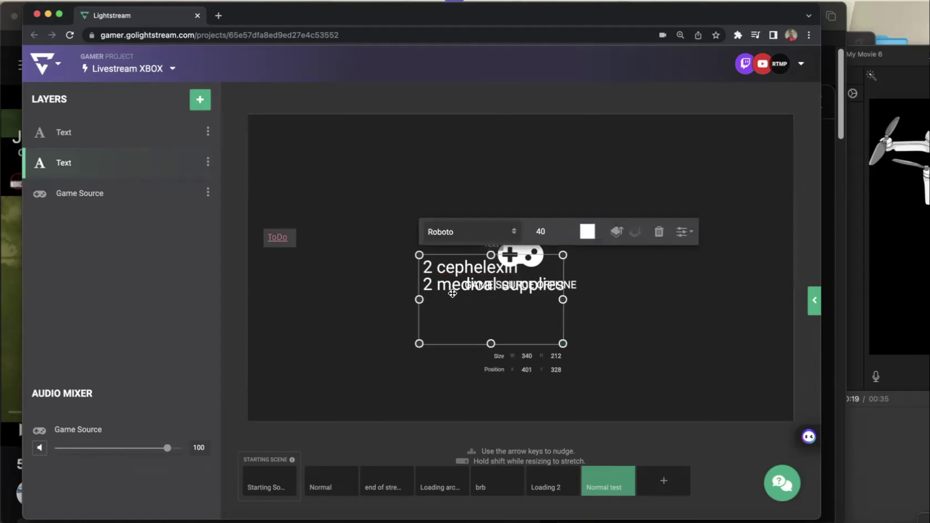
Step: Set the font size of the two-line list text to 15
double_click(447, 286)
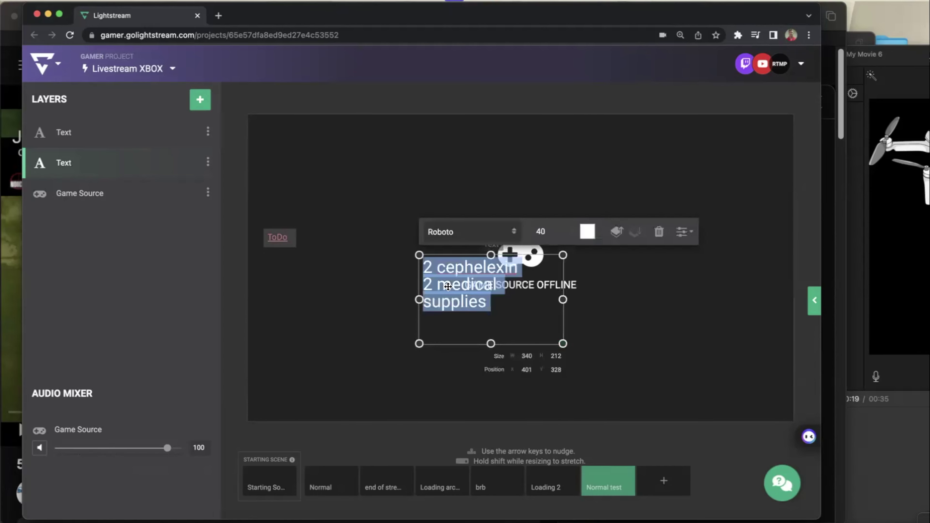
click(541, 231)
double_click(541, 232)
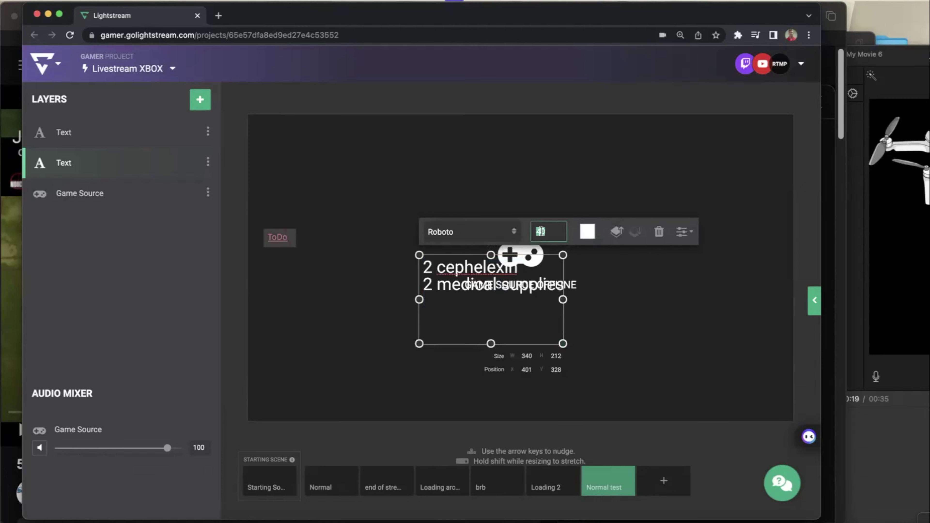
text(15)
key(Return)
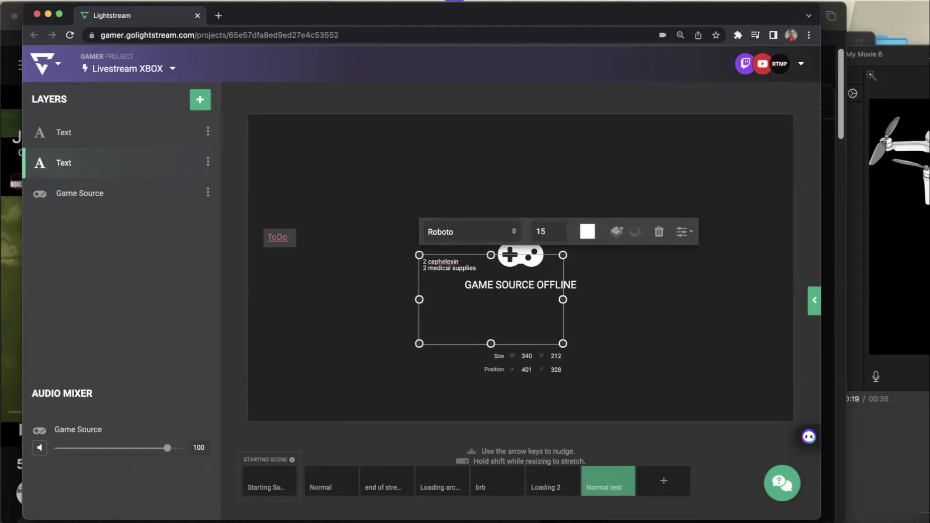
Step: Give the list text a pale pink background, RGB 242, 222, 222, with its transparency at 26%
click(682, 230)
click(624, 326)
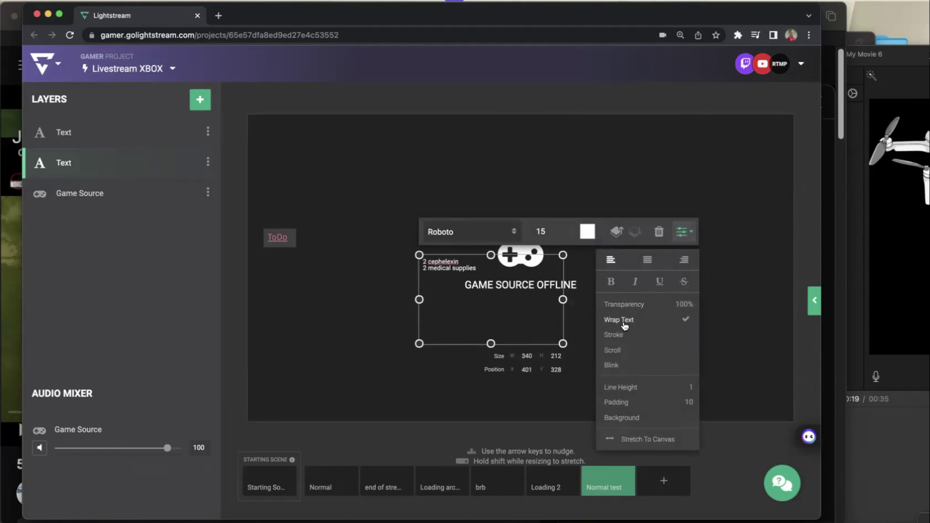
click(628, 417)
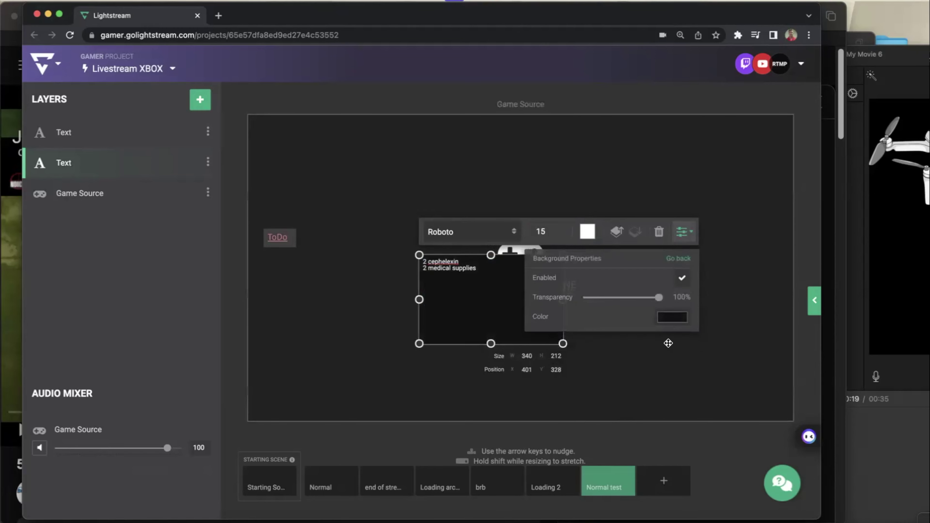
click(672, 317)
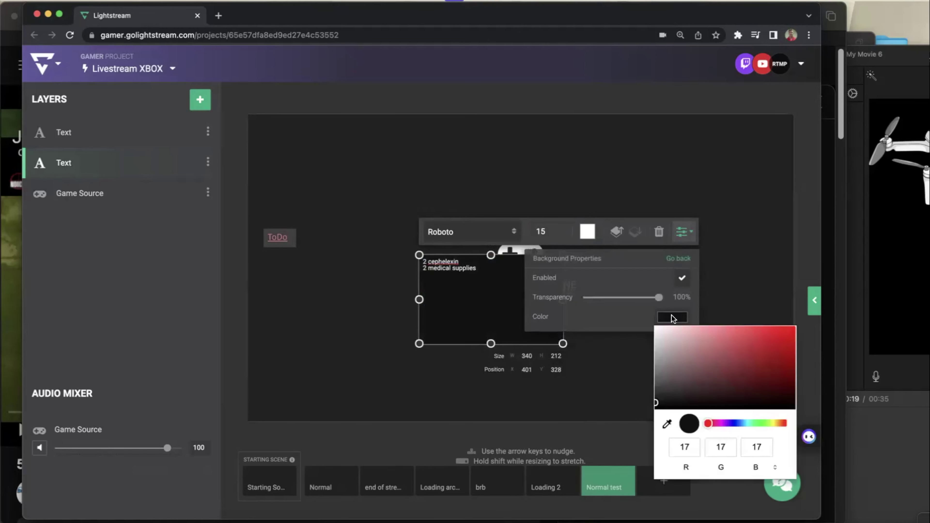
click(666, 331)
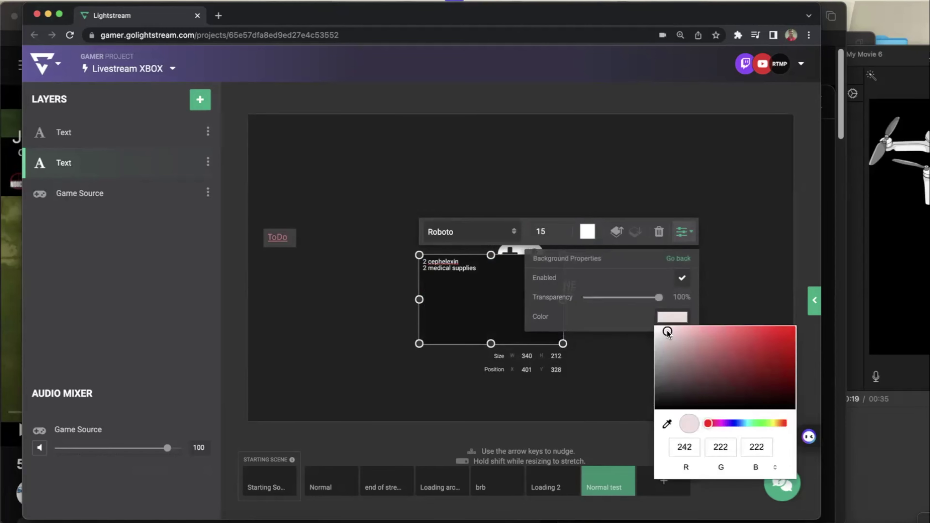
drag(662, 299, 605, 298)
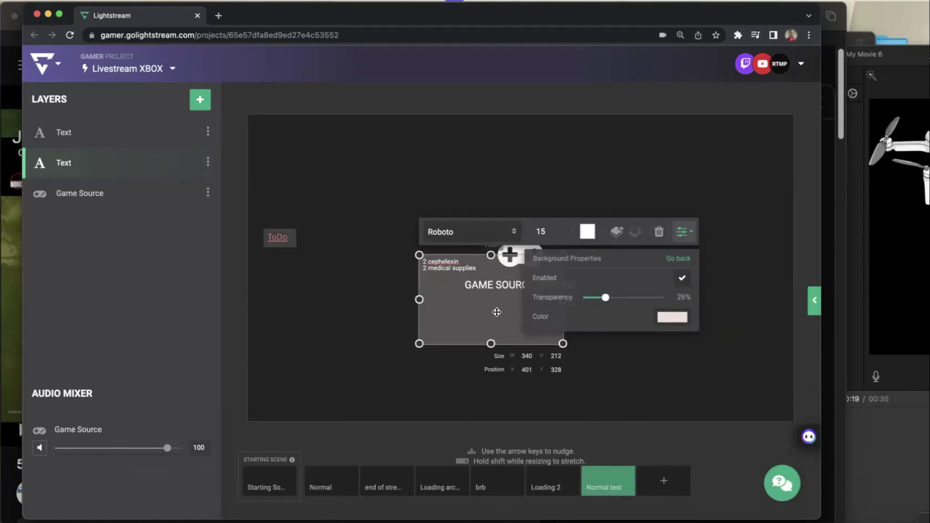
Step: Move the list text directly beneath the ToDo heading and shrink its box to about 170 × 51 around the two lines
drag(486, 314, 324, 316)
drag(322, 309, 323, 305)
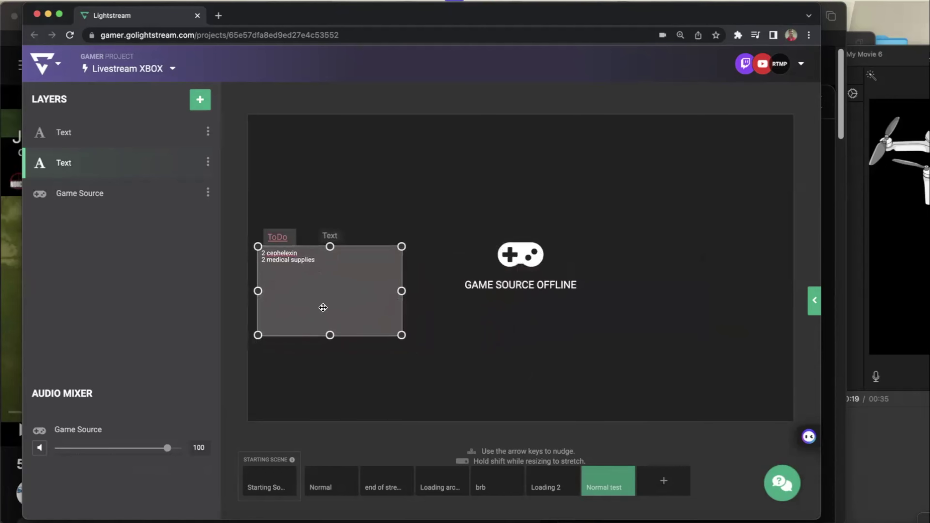
drag(402, 335, 329, 267)
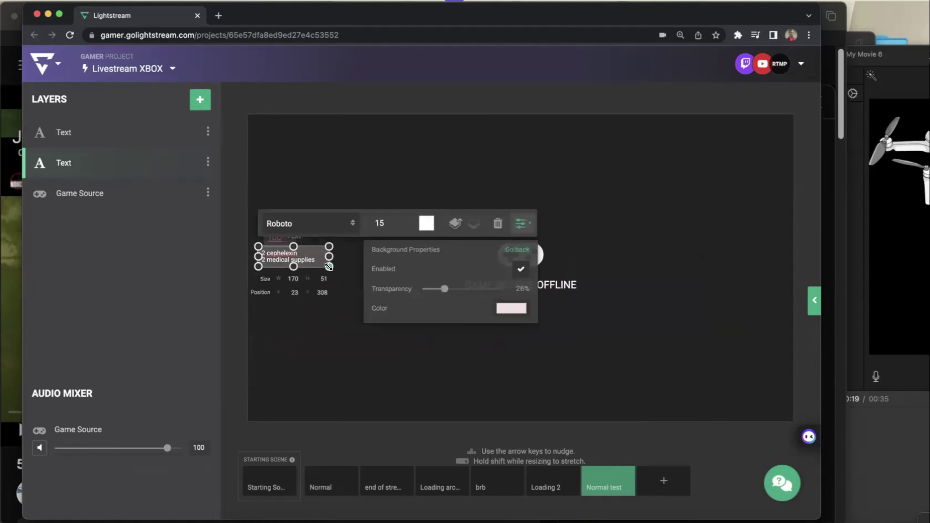
click(320, 332)
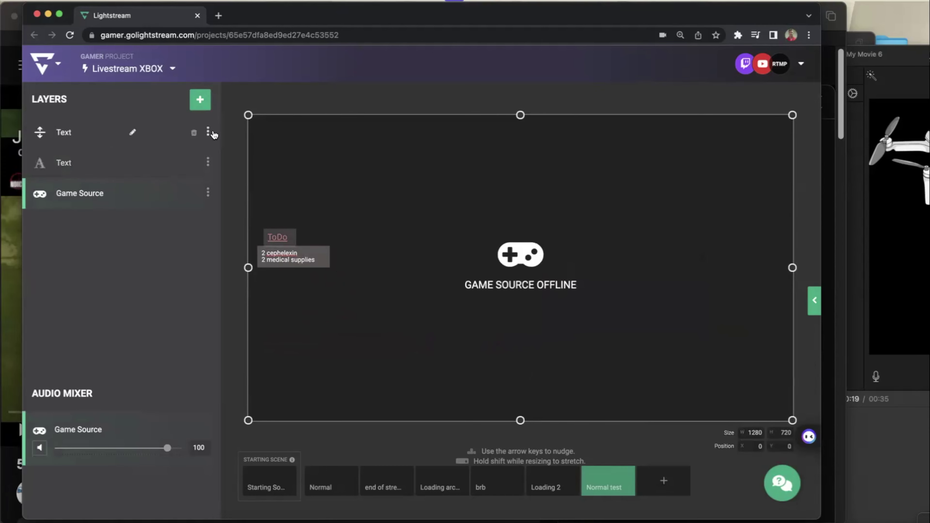
Step: Hide both text layers, the item list and the ToDo heading, from the scene
click(209, 162)
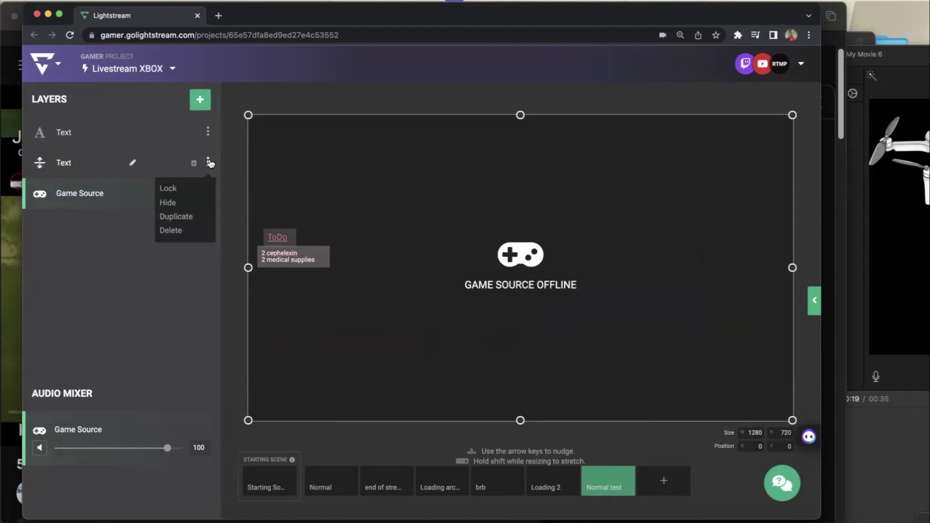
click(169, 202)
drag(199, 165, 203, 133)
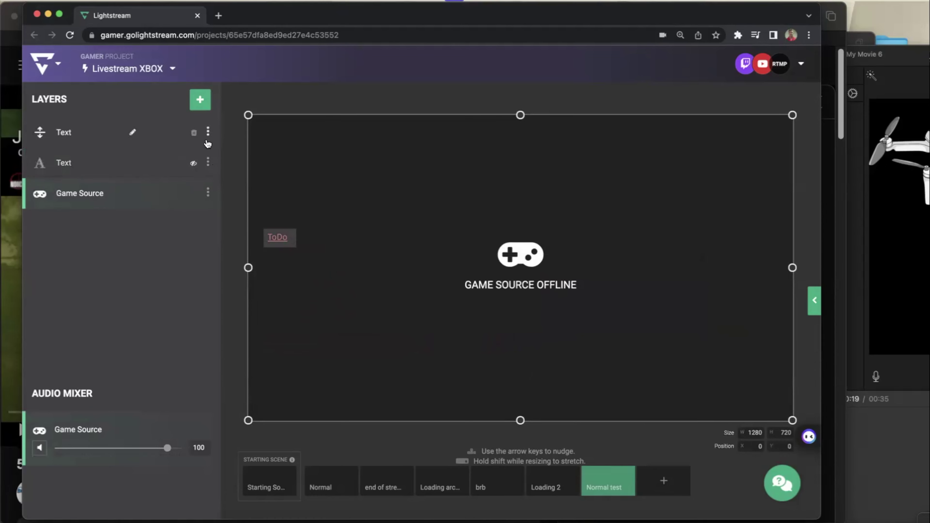
click(208, 132)
click(178, 174)
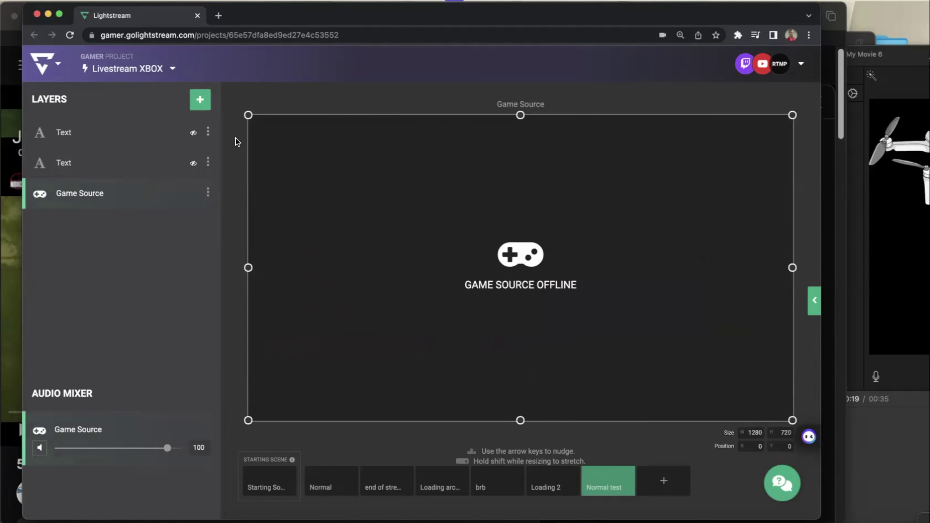
Step: Switch to Safari to examine the Streamlabs Viewers Count widget page, and return to Lightstream in Chrome
click(200, 99)
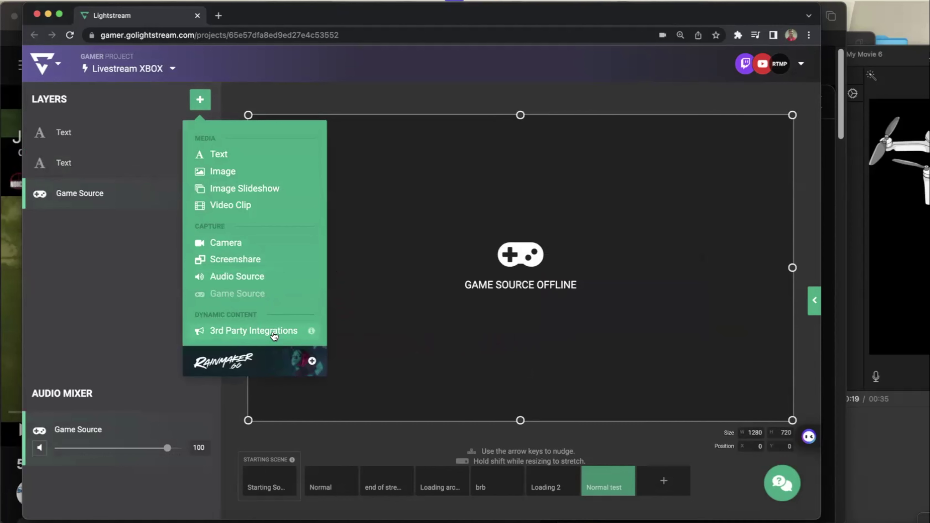
click(389, 313)
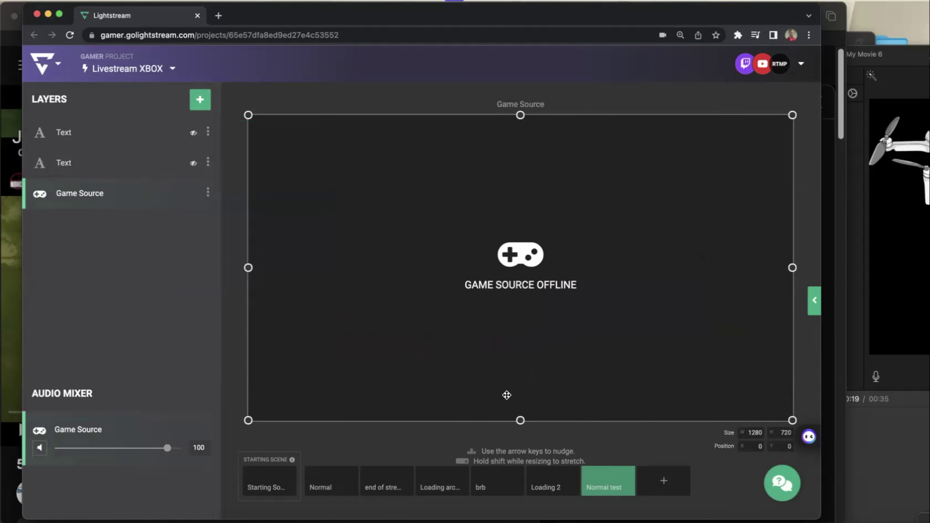
click(231, 520)
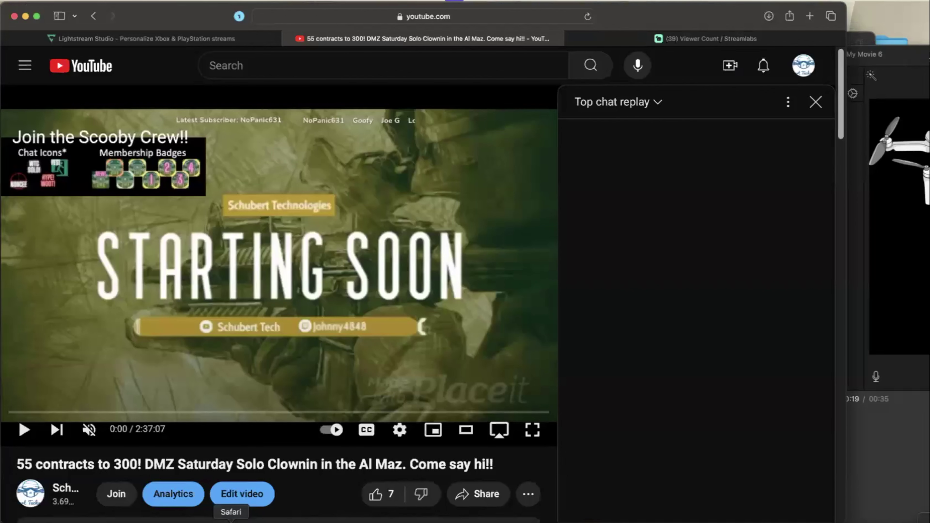
click(718, 37)
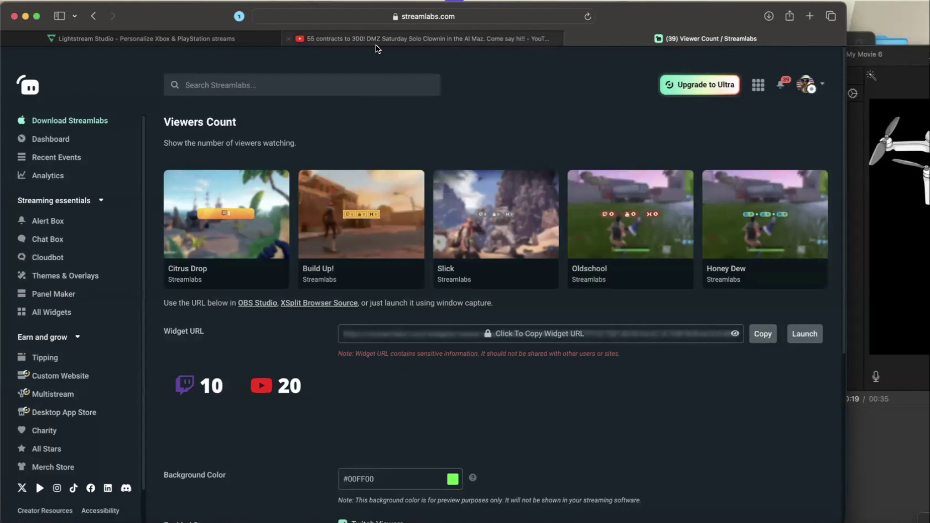
click(265, 519)
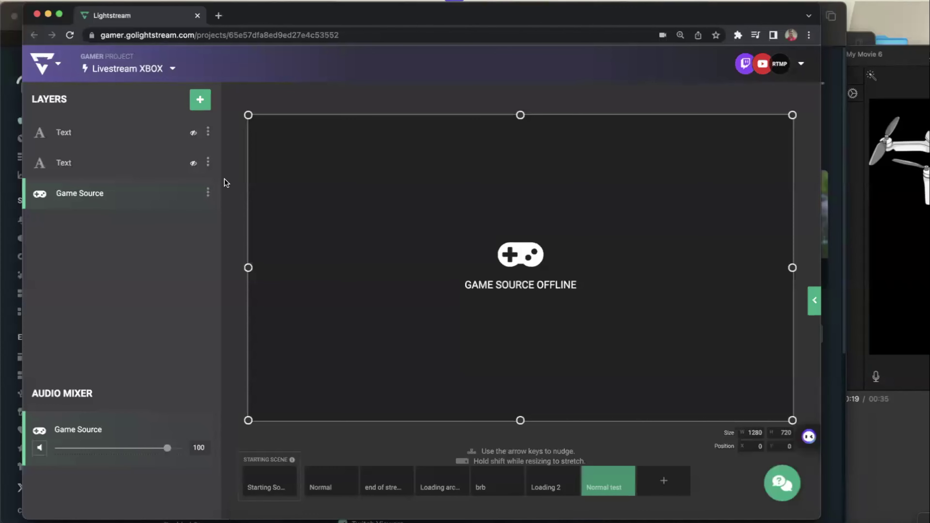
Step: Add a Streamlabs third-party integration layer to the scene and start editing its URL
click(200, 99)
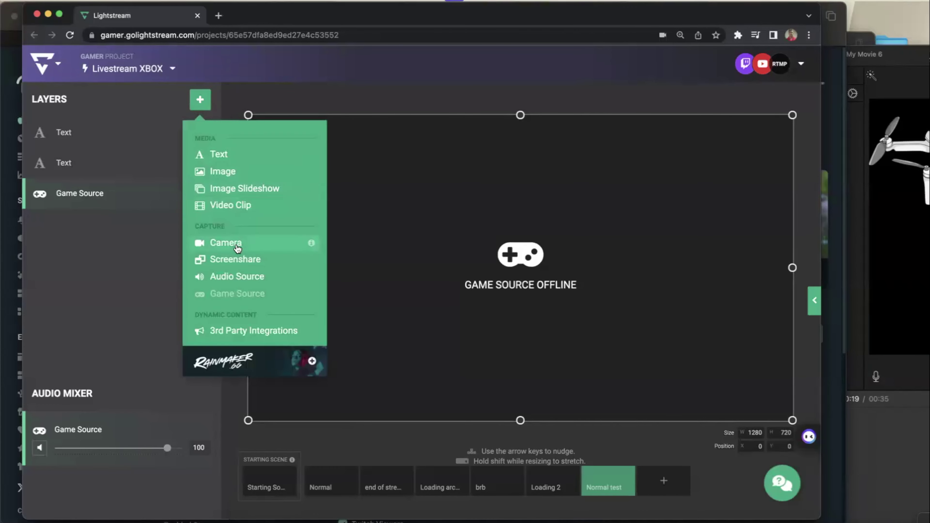
click(240, 330)
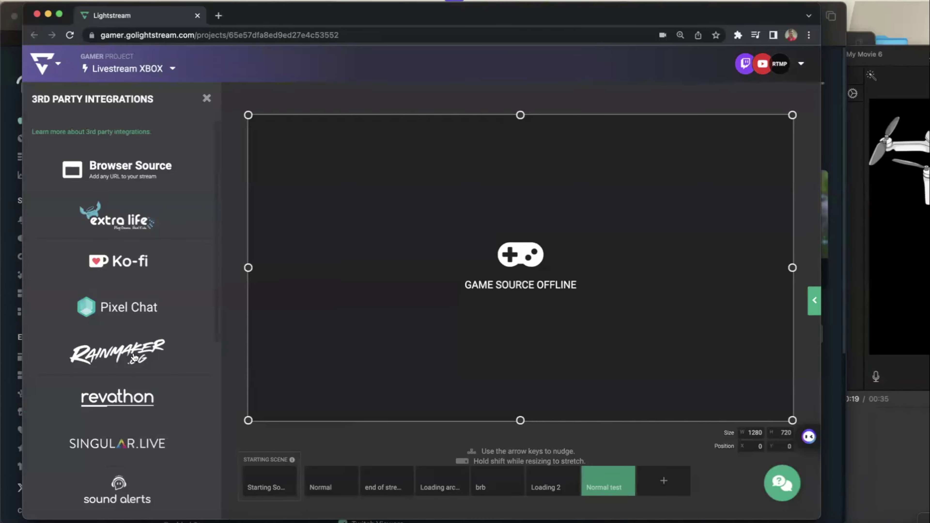
scroll(142, 352, down, 5)
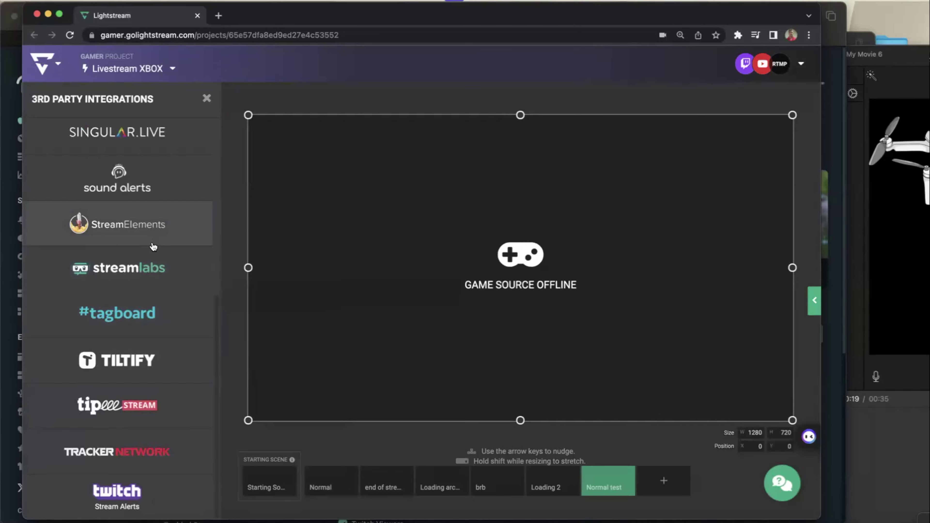
click(149, 271)
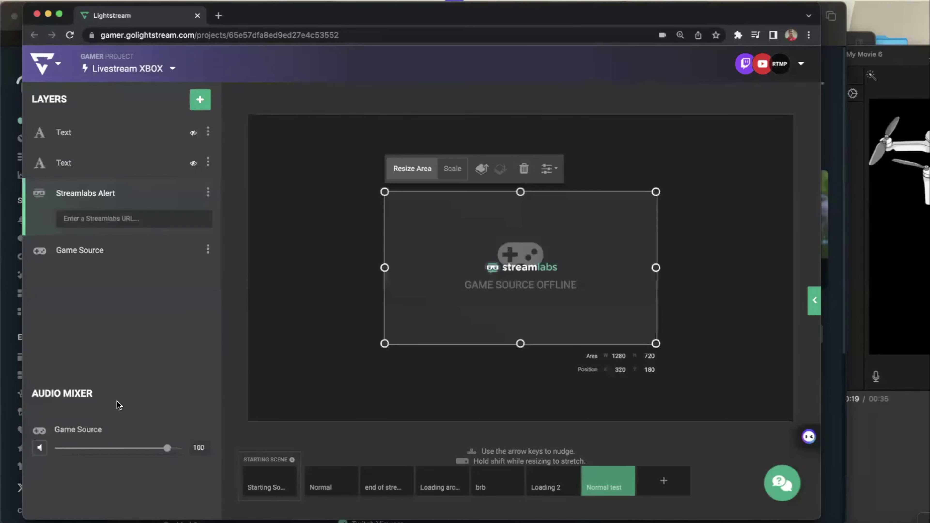
click(98, 218)
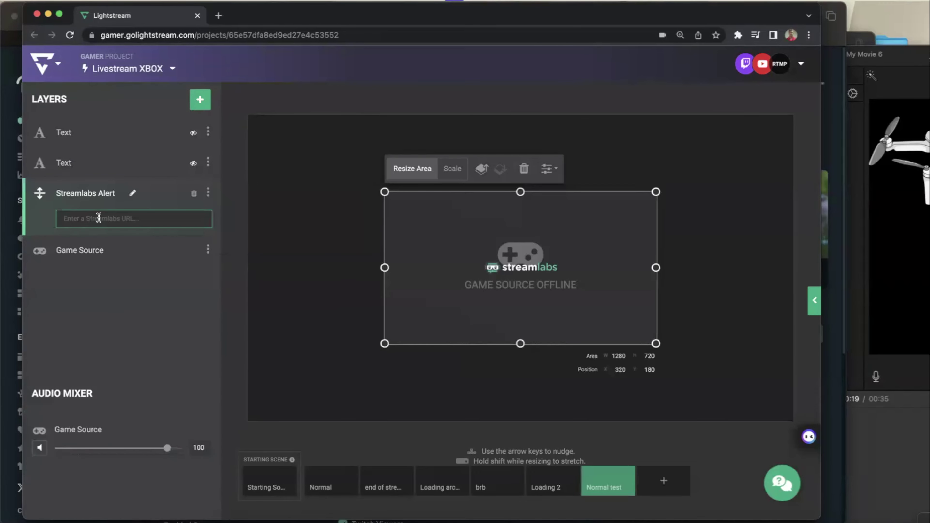
Step: Resize the Streamlabs Alert area to about 1222 × 266 and place it along the canvas's lower edge
drag(384, 344, 397, 247)
drag(449, 214, 438, 380)
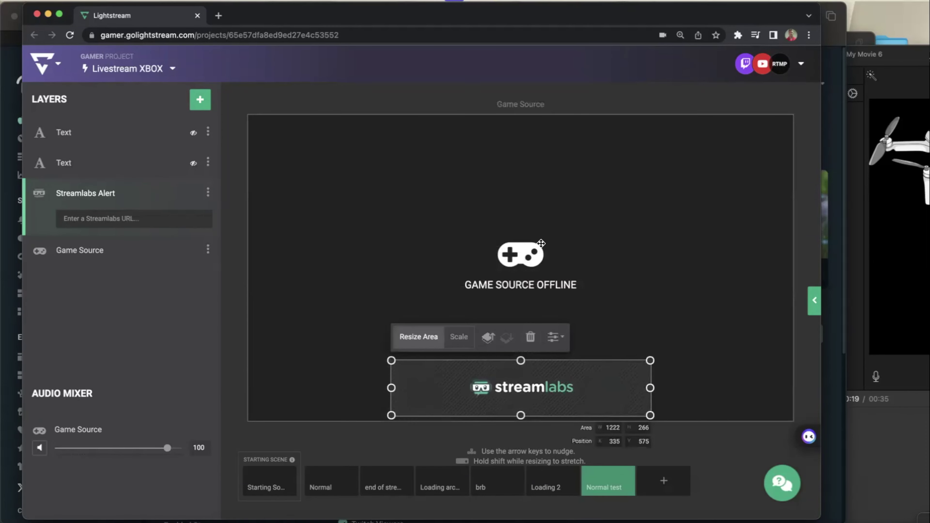
Step: Hide the Streamlabs Alert layer and select the game source on the canvas
click(207, 197)
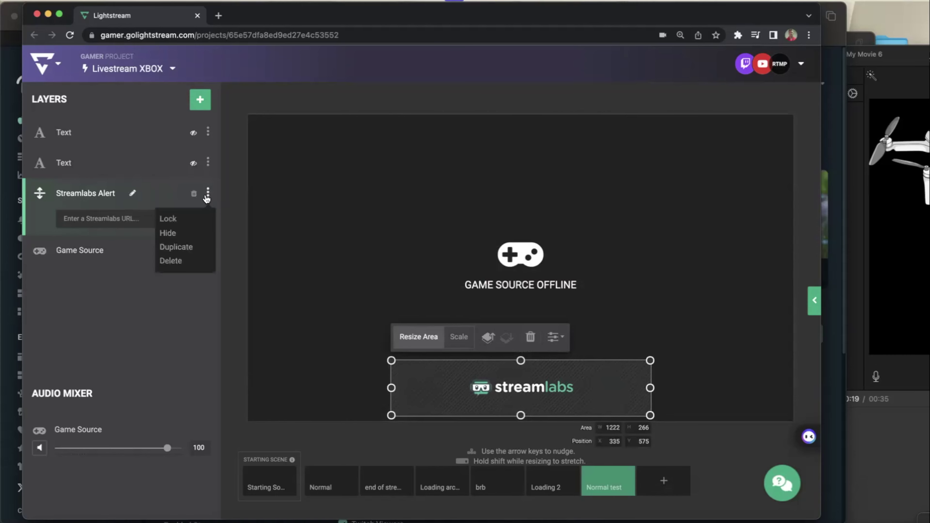
click(167, 233)
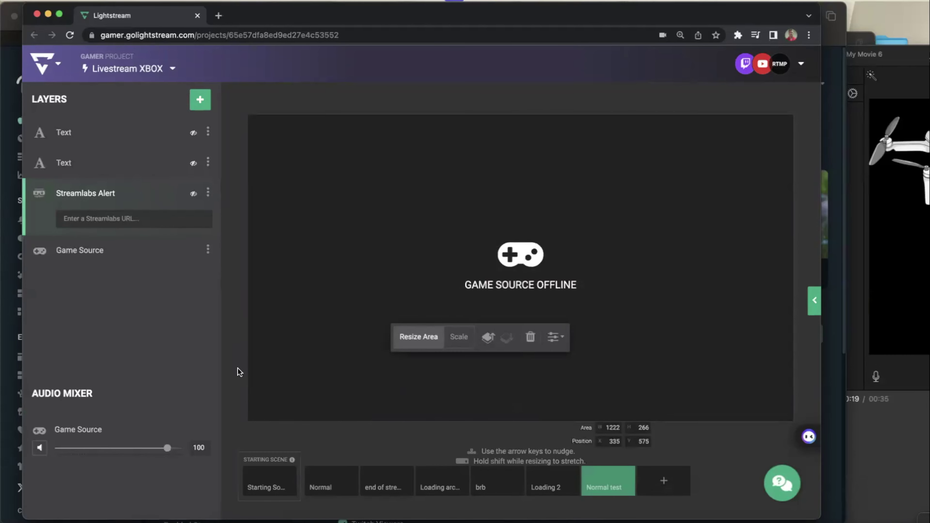
click(344, 230)
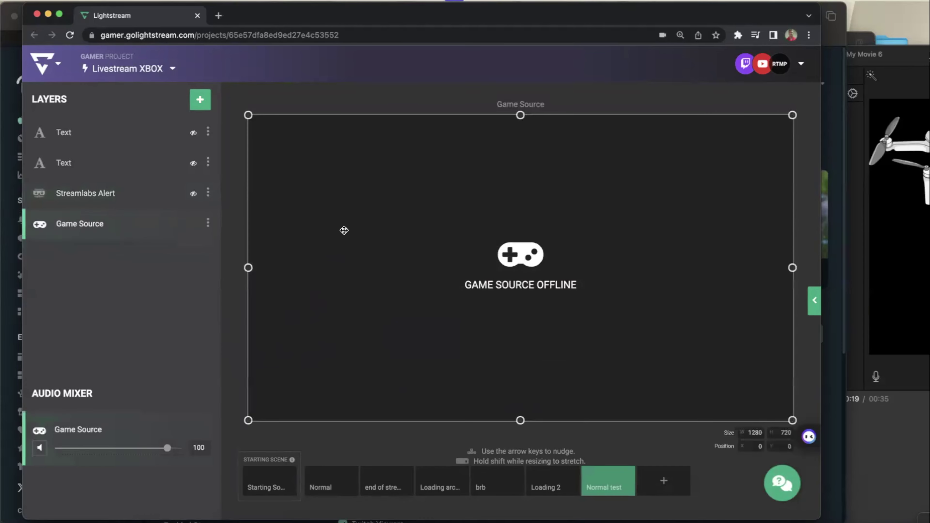
click(200, 99)
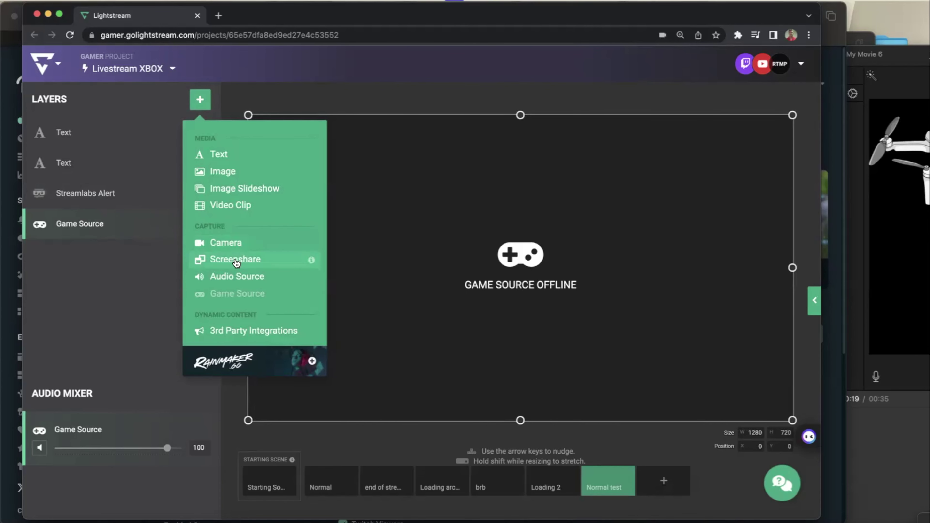
click(129, 222)
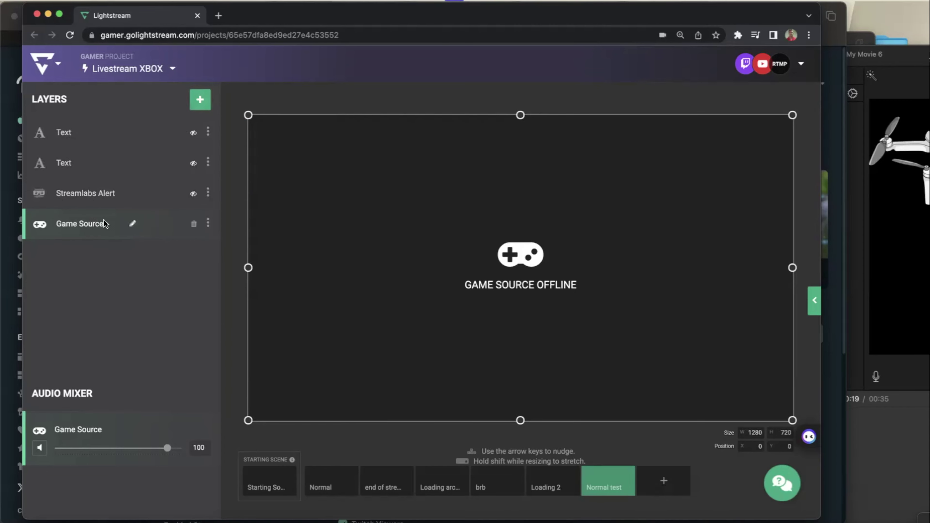
click(200, 102)
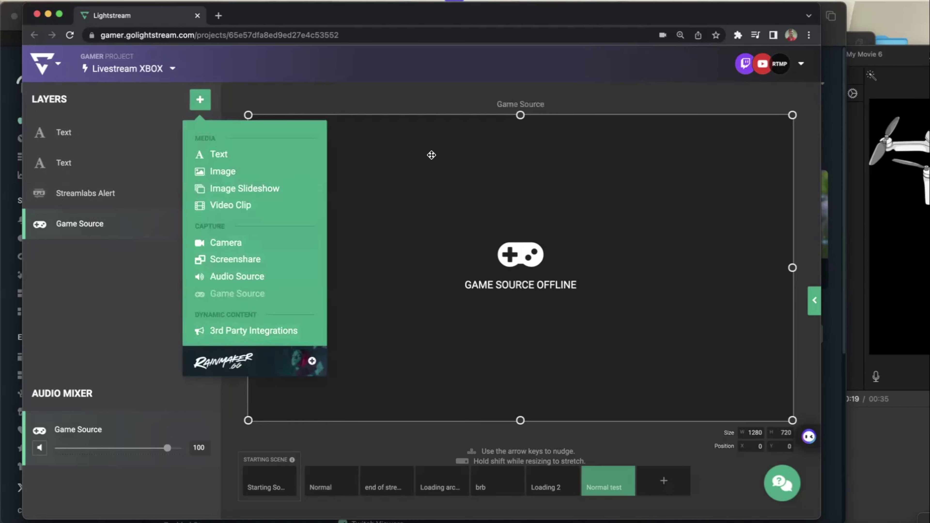
click(392, 104)
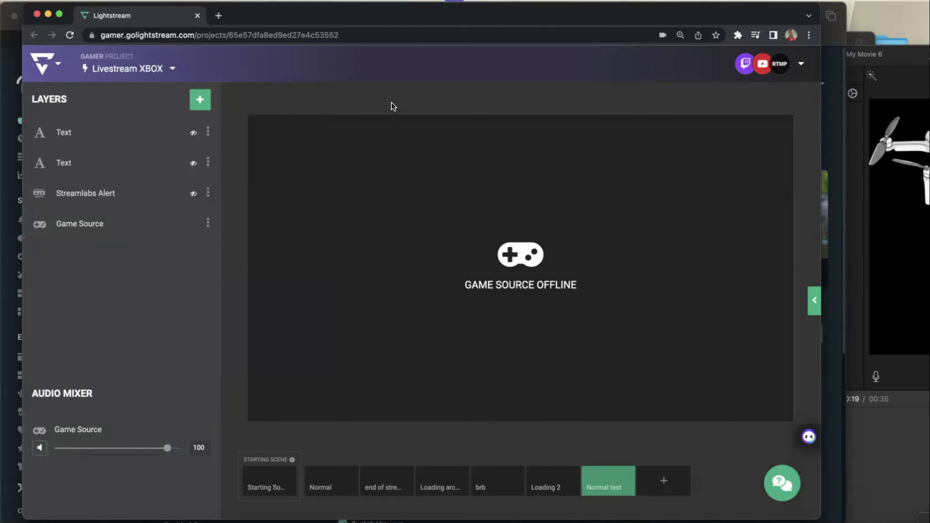